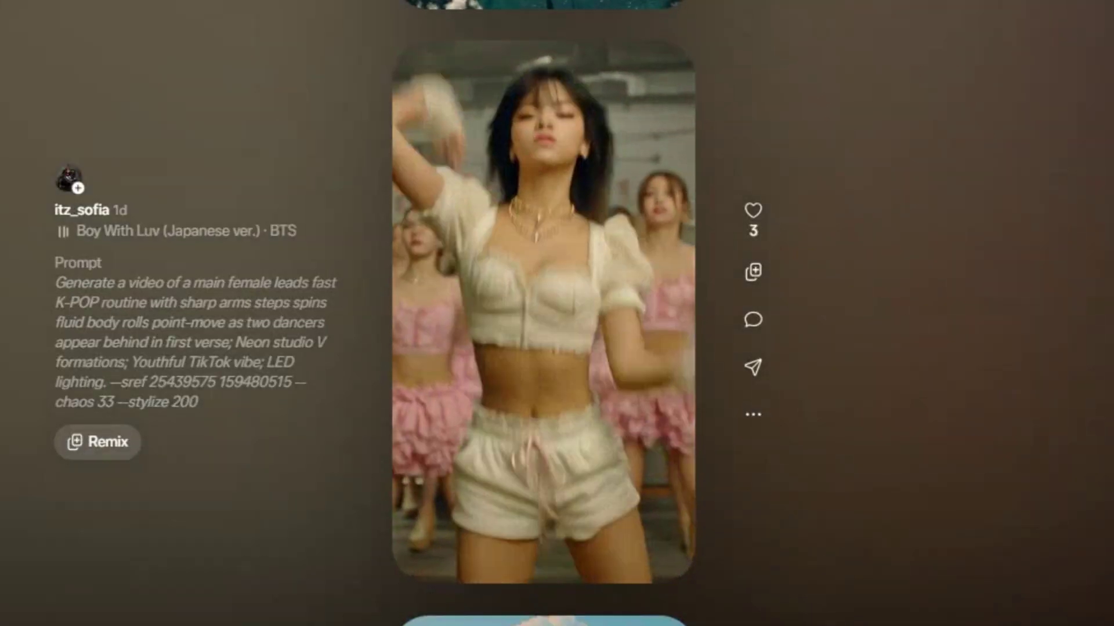
Scroll through the Meta AI feed of AI-generated videos.
scroll(544, 314, down, 10)
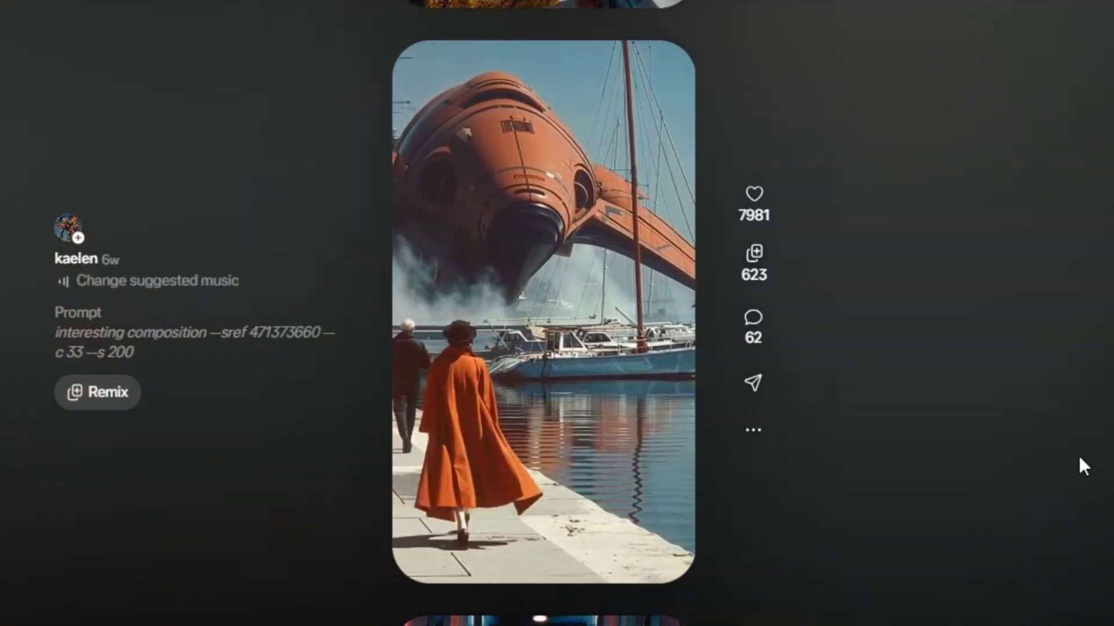
scroll(1078, 453, down, 5)
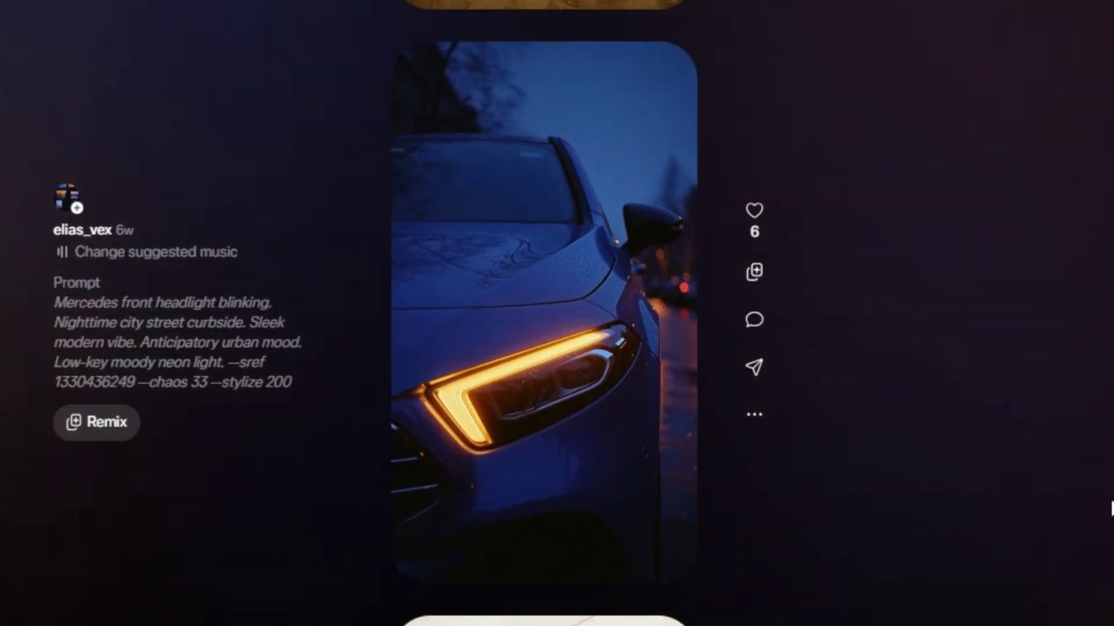
scroll(1110, 508, down, 6)
scroll(1111, 509, down, 4)
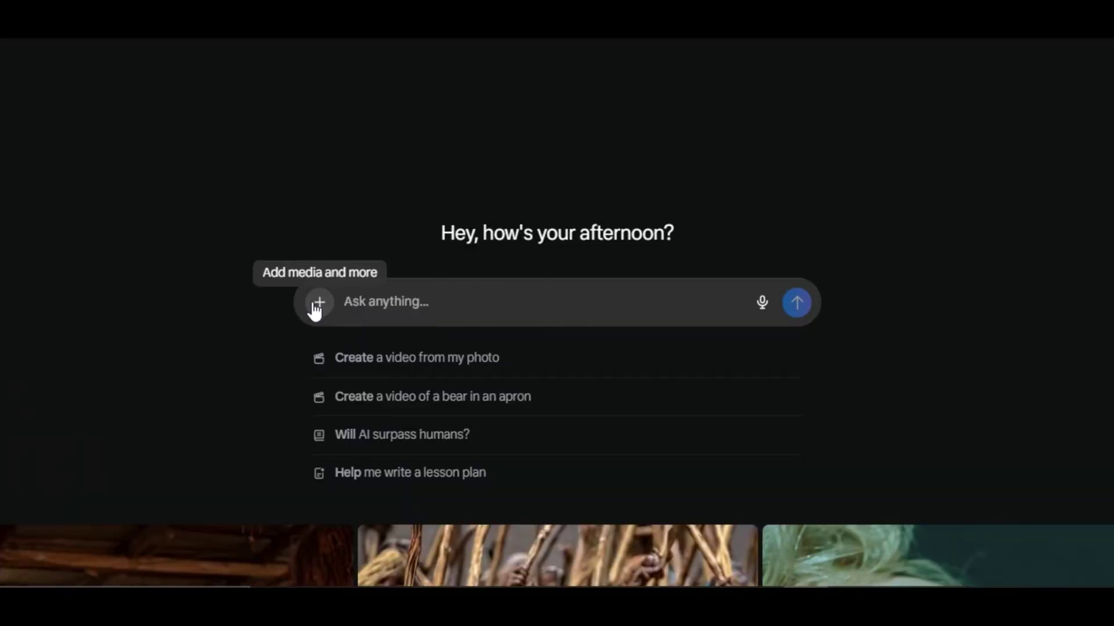
Generate four 9:16 images from the prompt 'Medina with neon night view'.
click(315, 307)
click(386, 241)
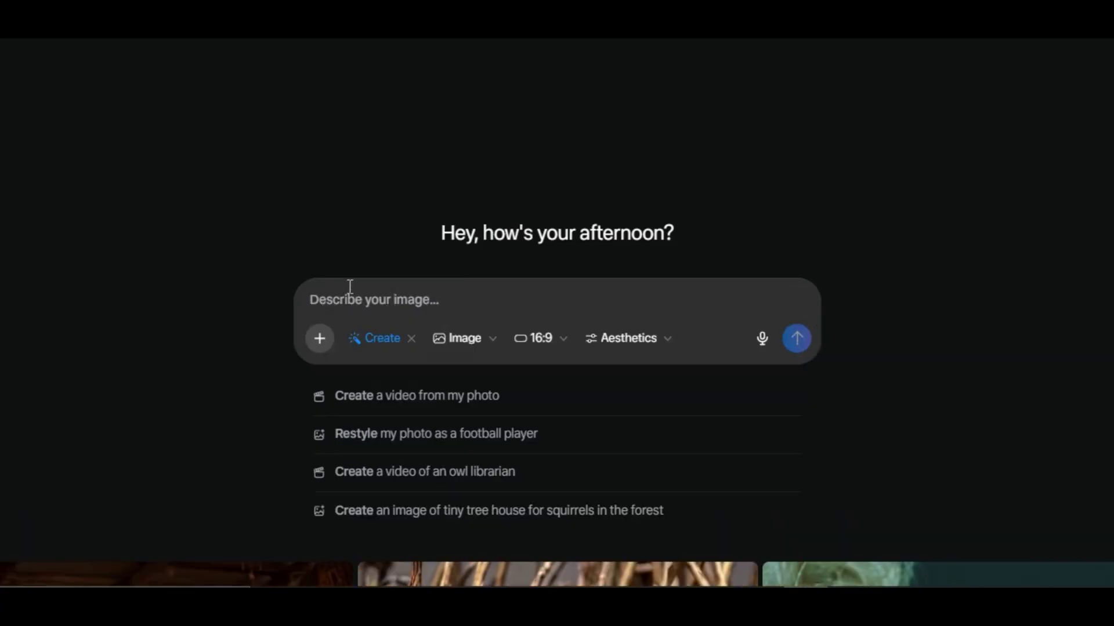
click(472, 350)
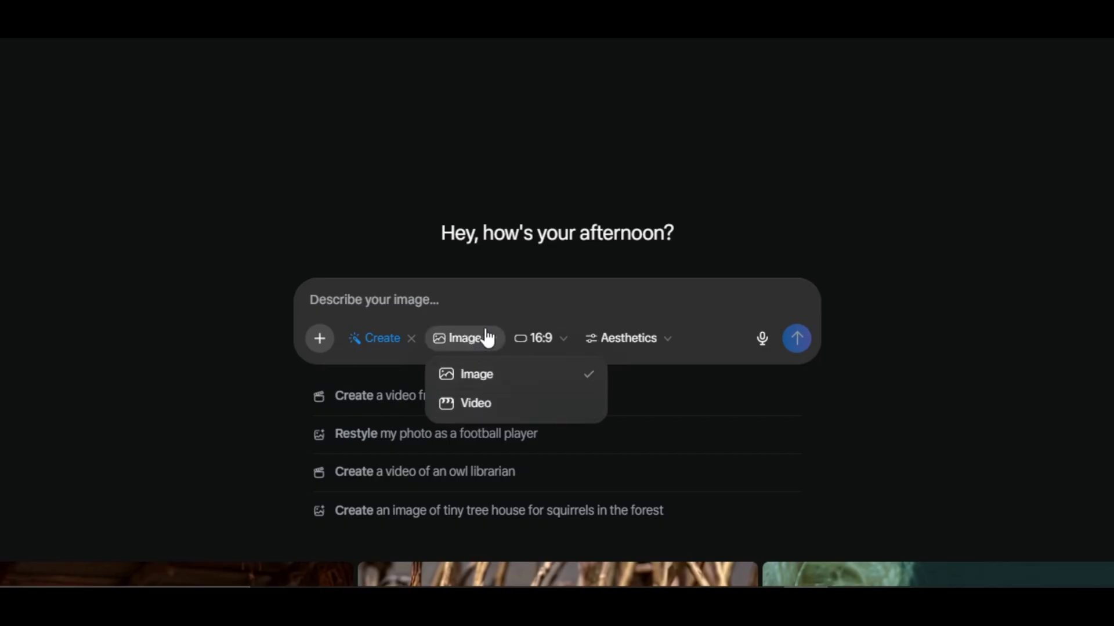
click(481, 338)
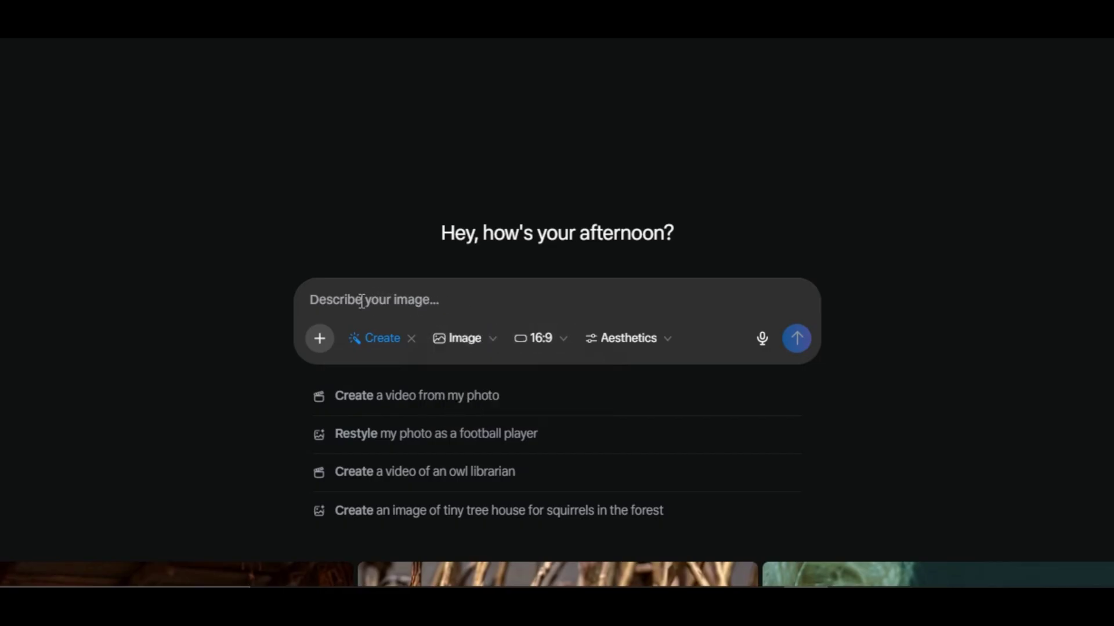
text(Medina with neon night view)
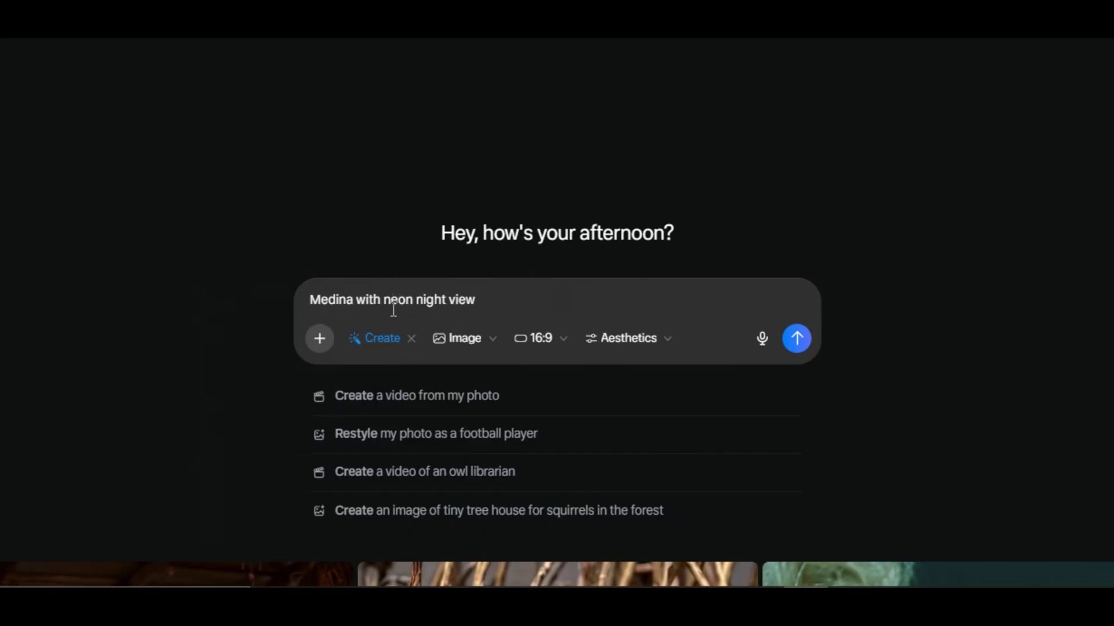
click(566, 338)
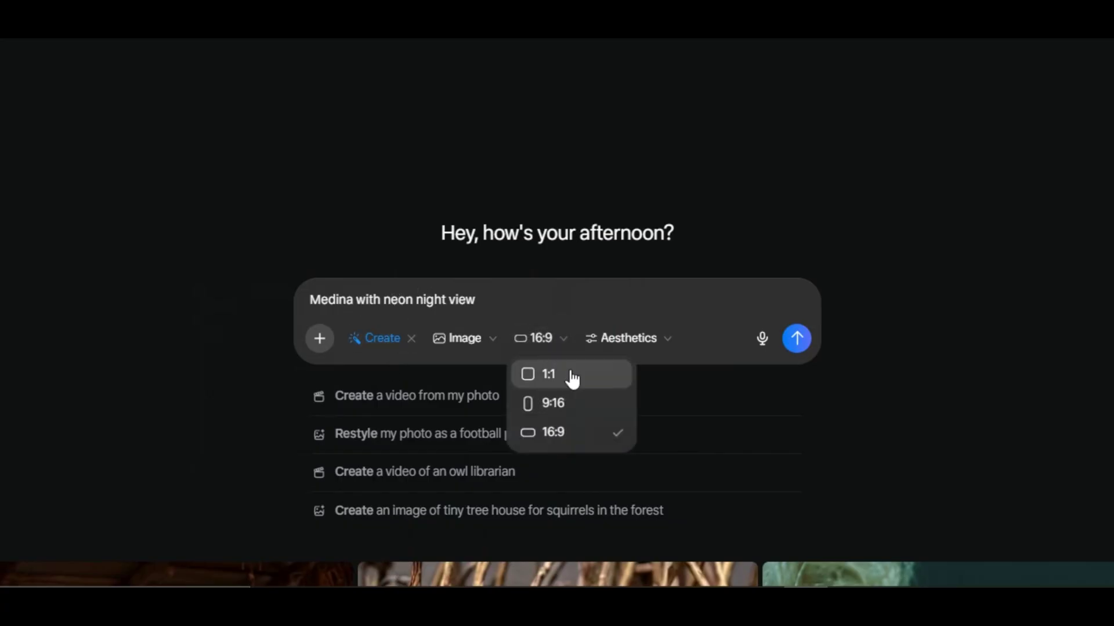
click(581, 406)
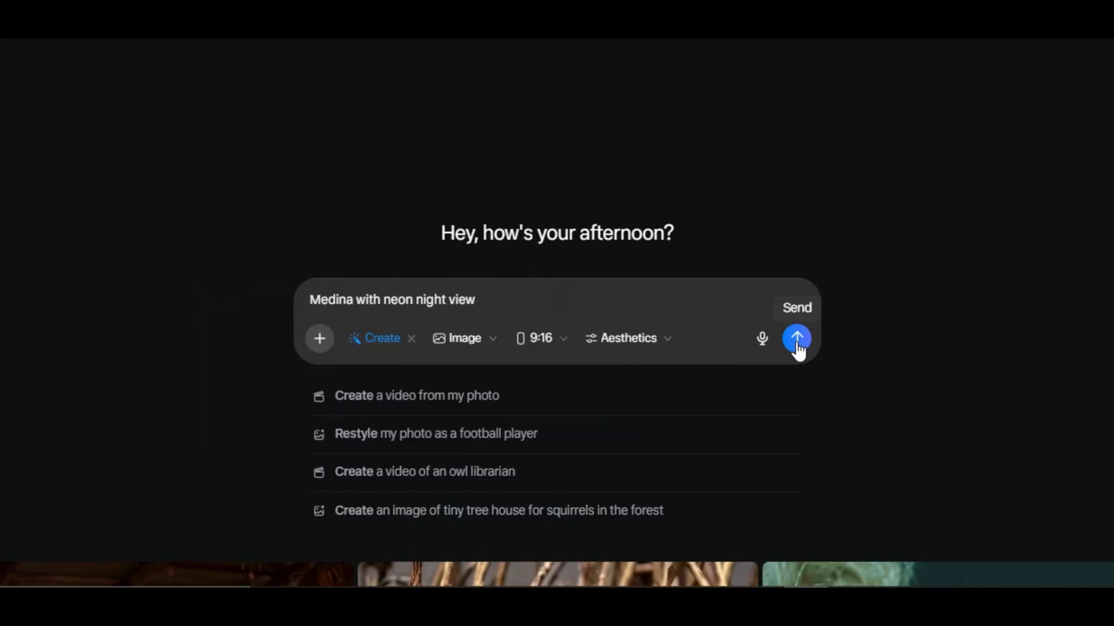
click(797, 339)
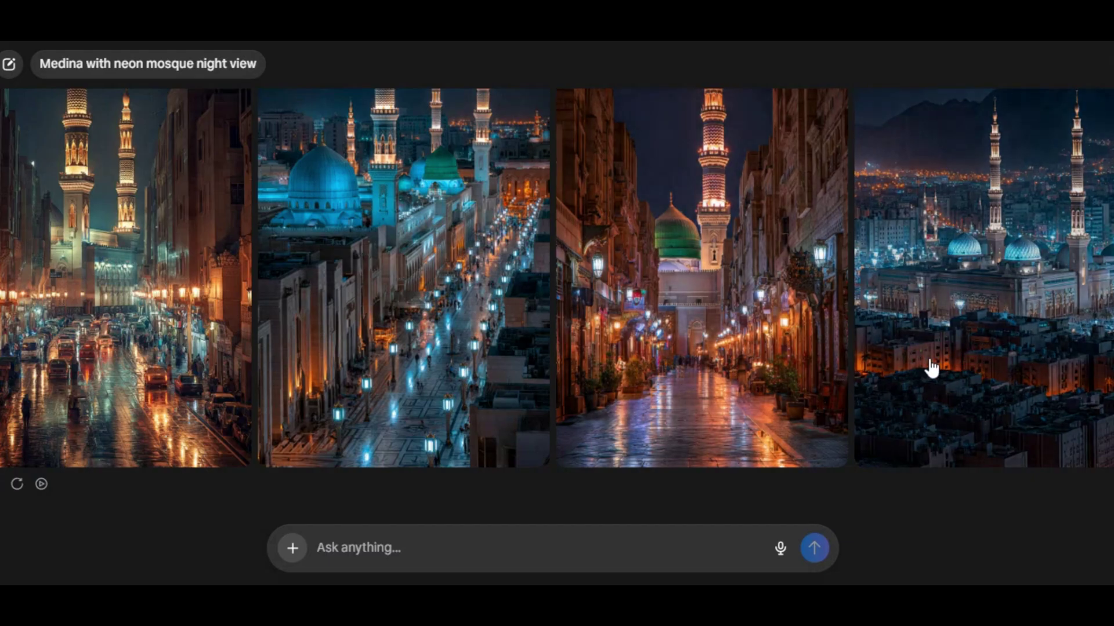
Open the first Medina image and browse the thumbnails to the twin-minaret mosque image.
scroll(930, 368, up, 2)
click(103, 285)
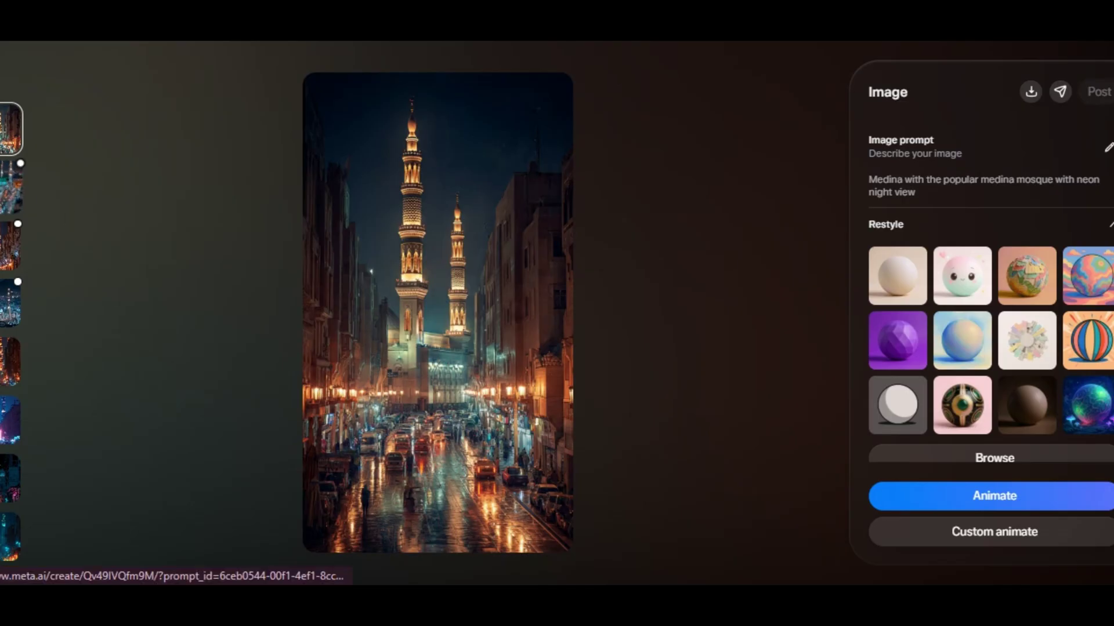
click(18, 188)
click(11, 245)
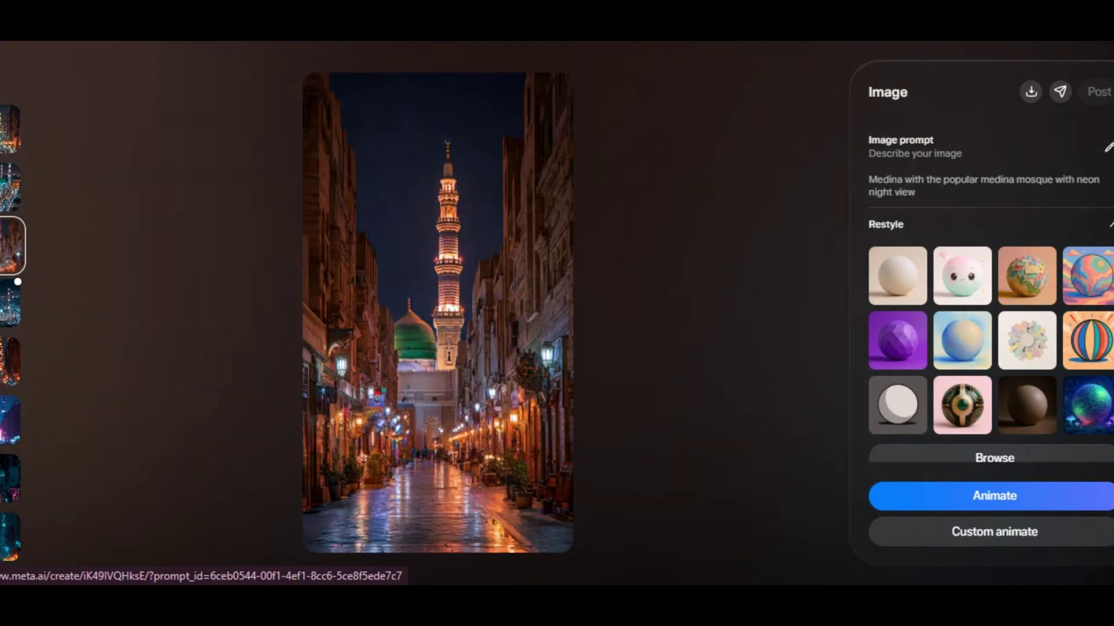
click(18, 284)
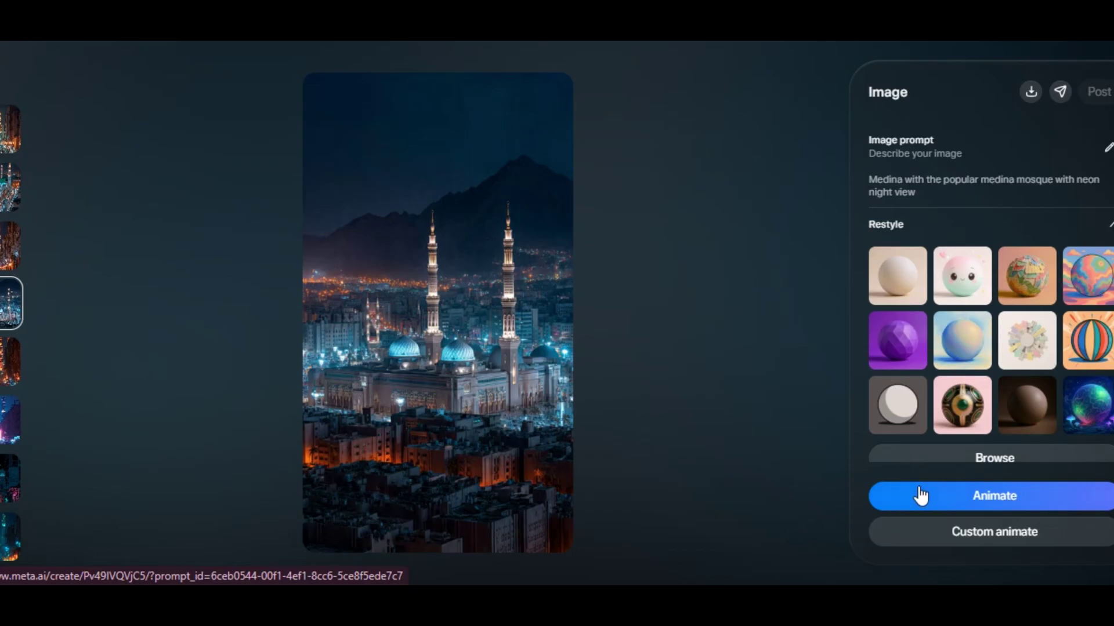
Animate the twin-minaret mosque image, then view the green-domed street video from the set.
click(950, 498)
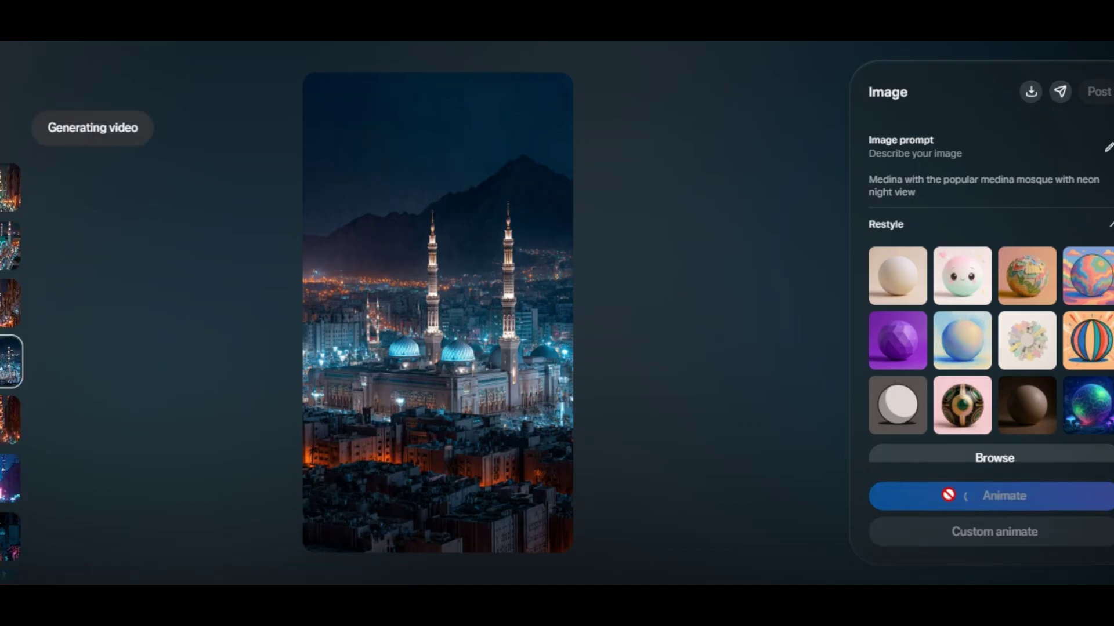
mouse_move(491, 433)
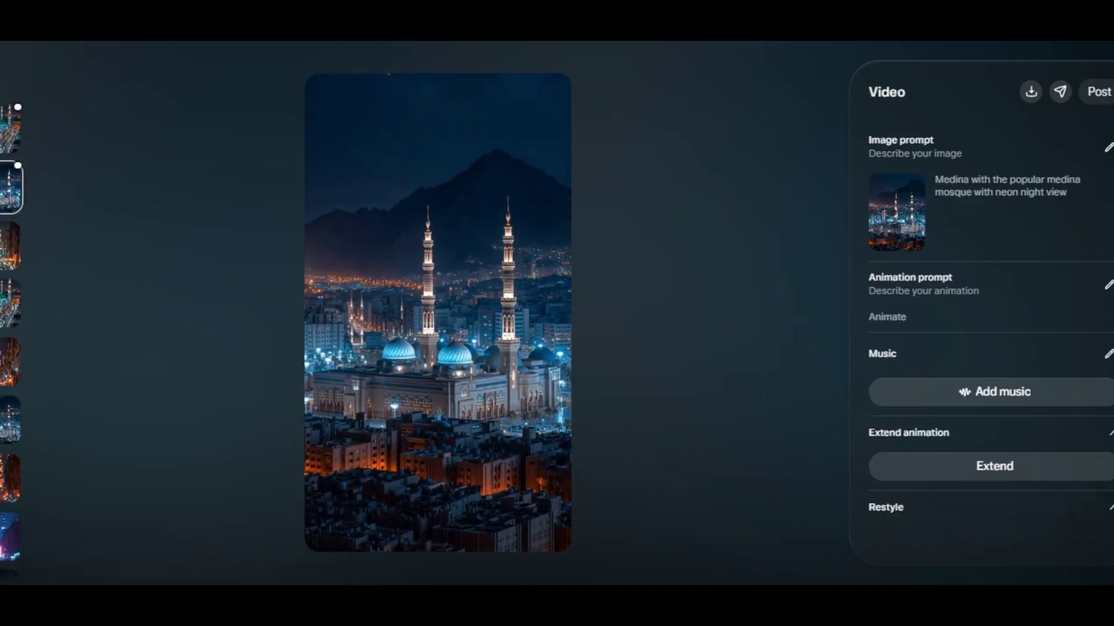
click(11, 128)
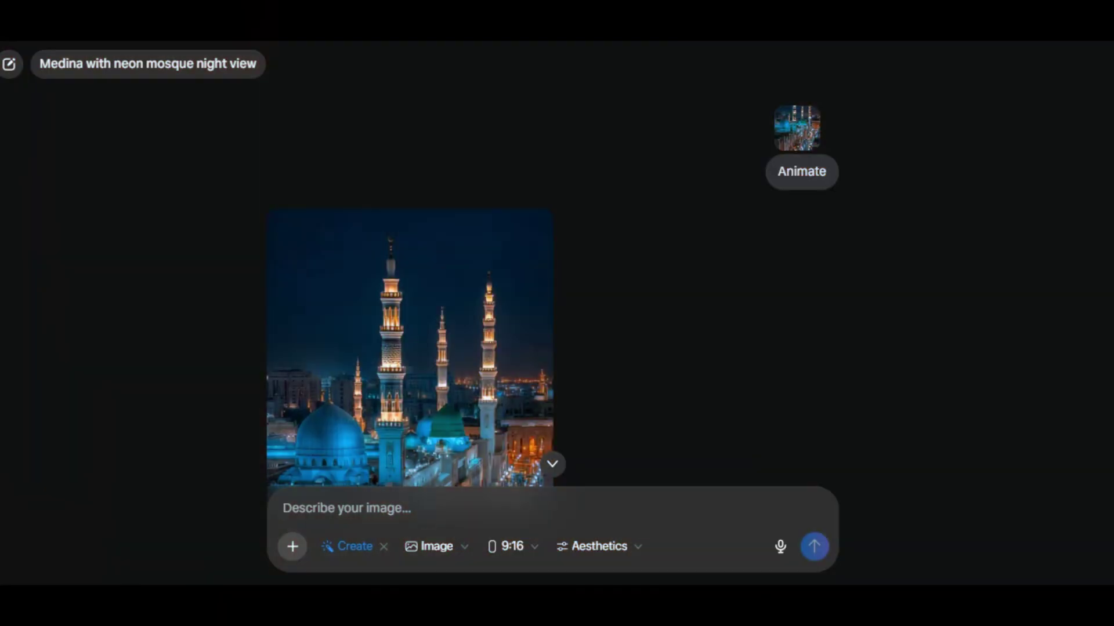
Paste the polar-bear snowboarding prompt and generate four images.
right_click(316, 510)
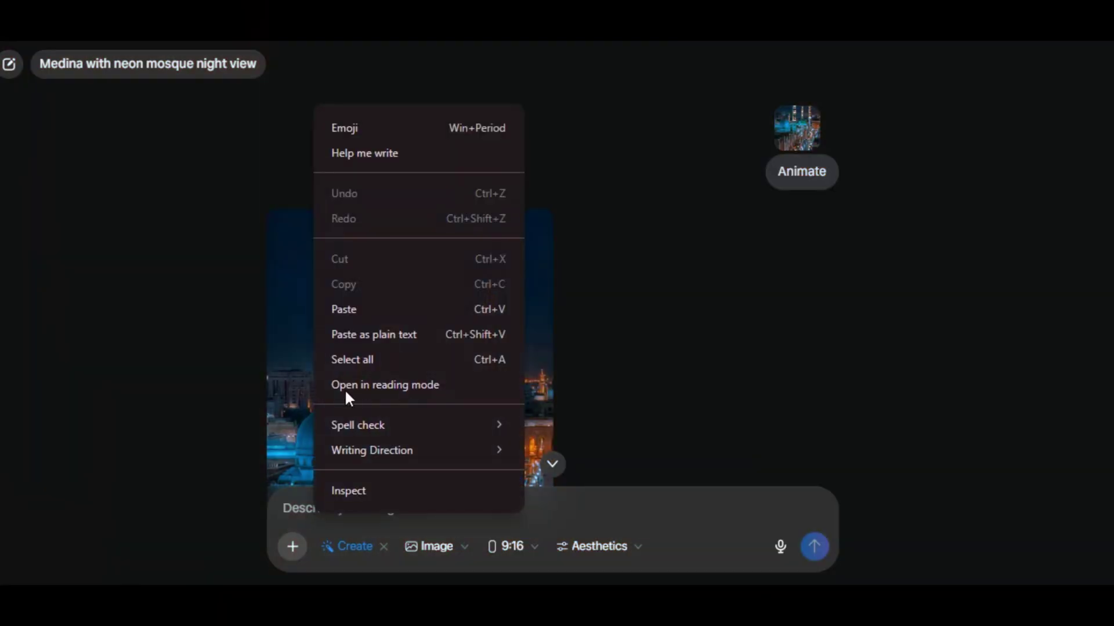
click(346, 309)
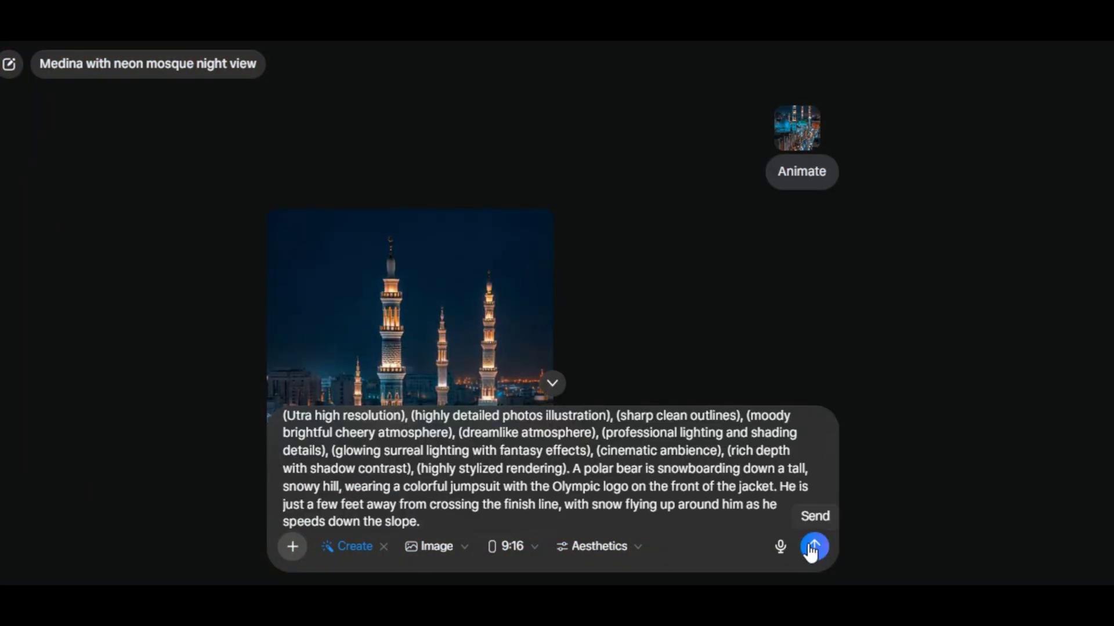
click(814, 547)
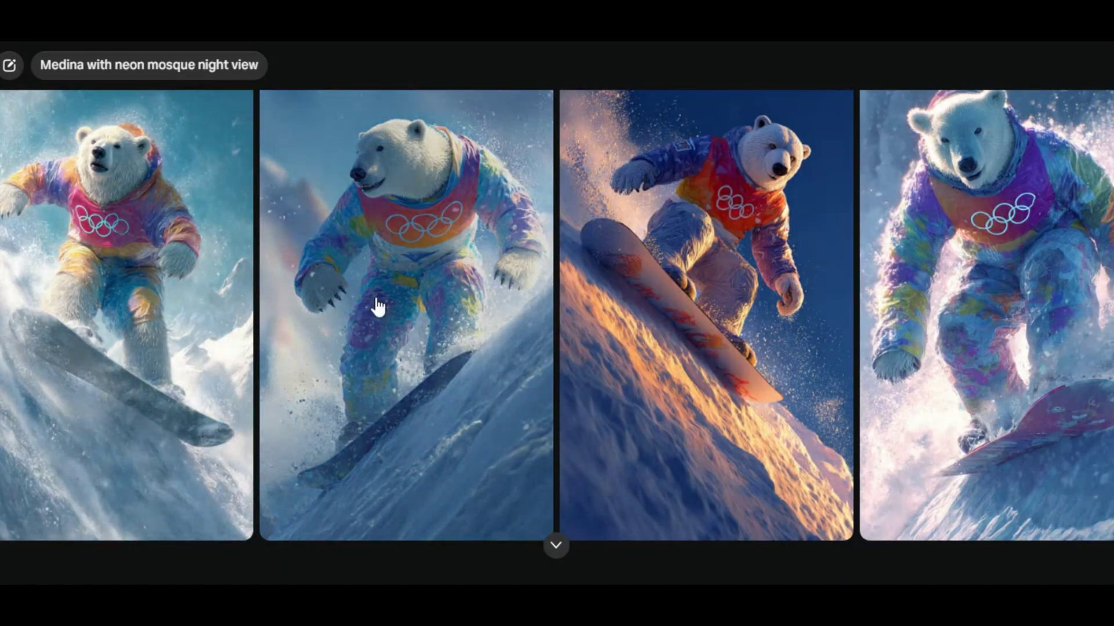
Open the third polar-bear image and browse back to the orange-lit snowboarder.
click(572, 354)
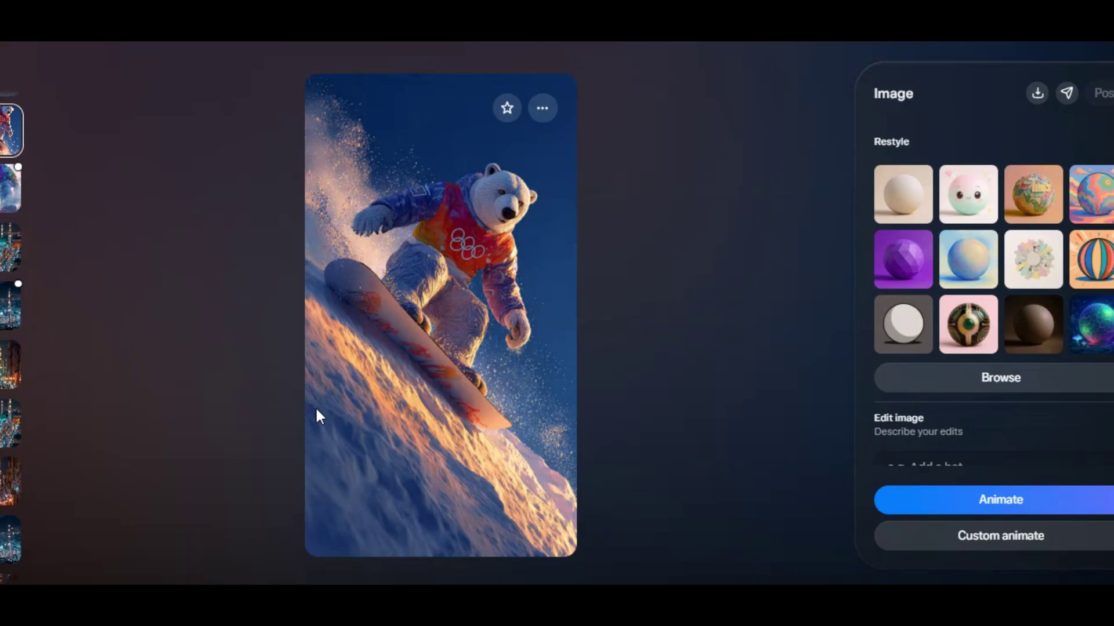
click(6, 191)
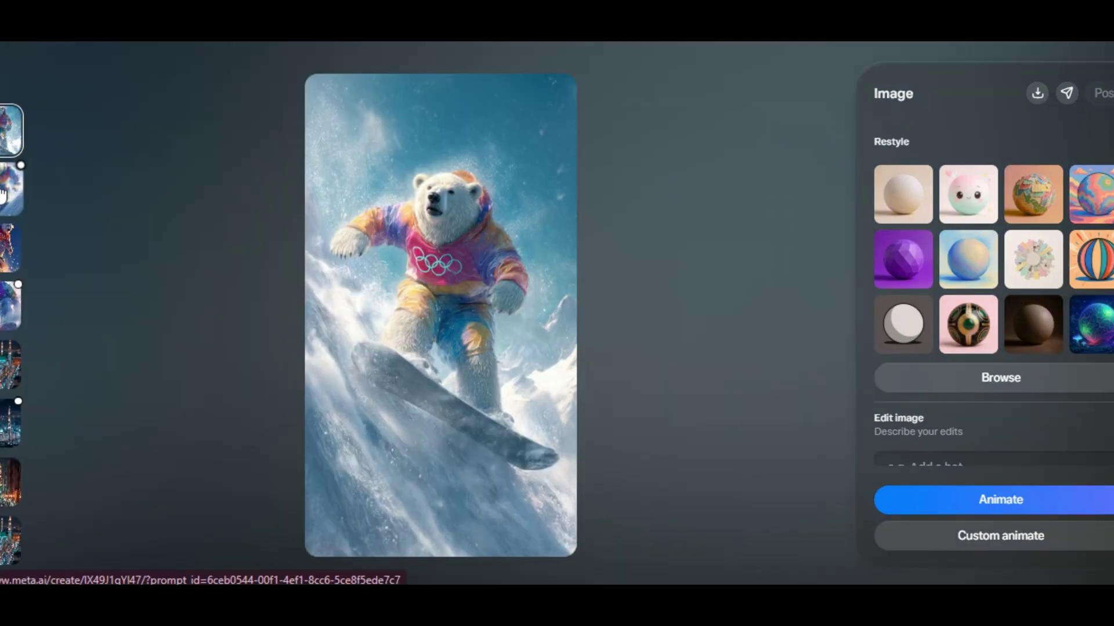
click(10, 249)
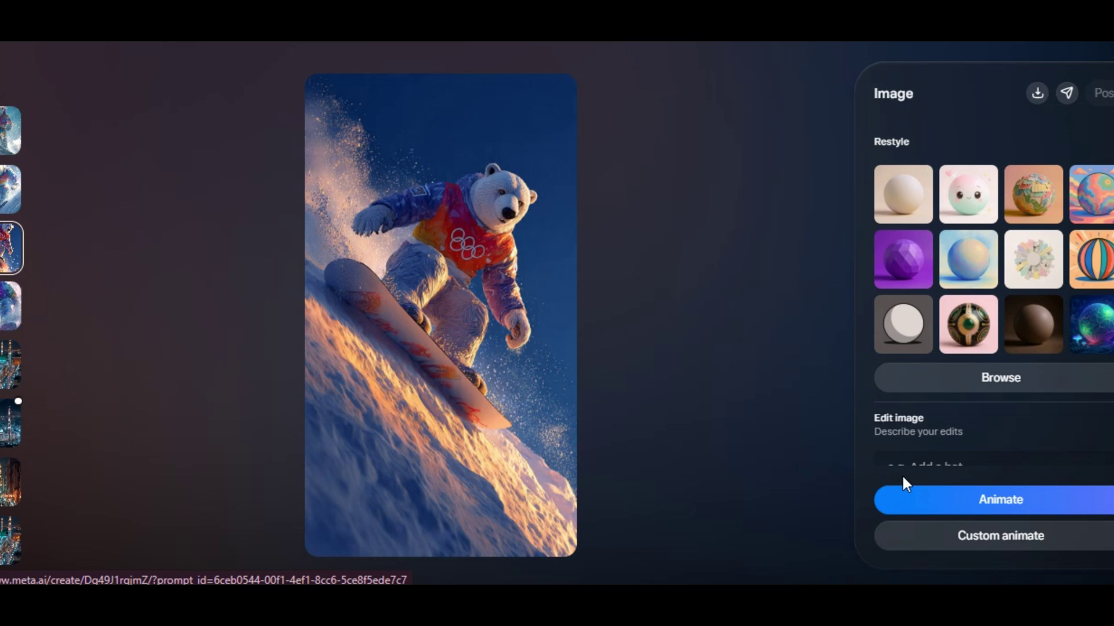
Animate the orange-lit polar-bear image and view the first snowboarding video.
click(966, 502)
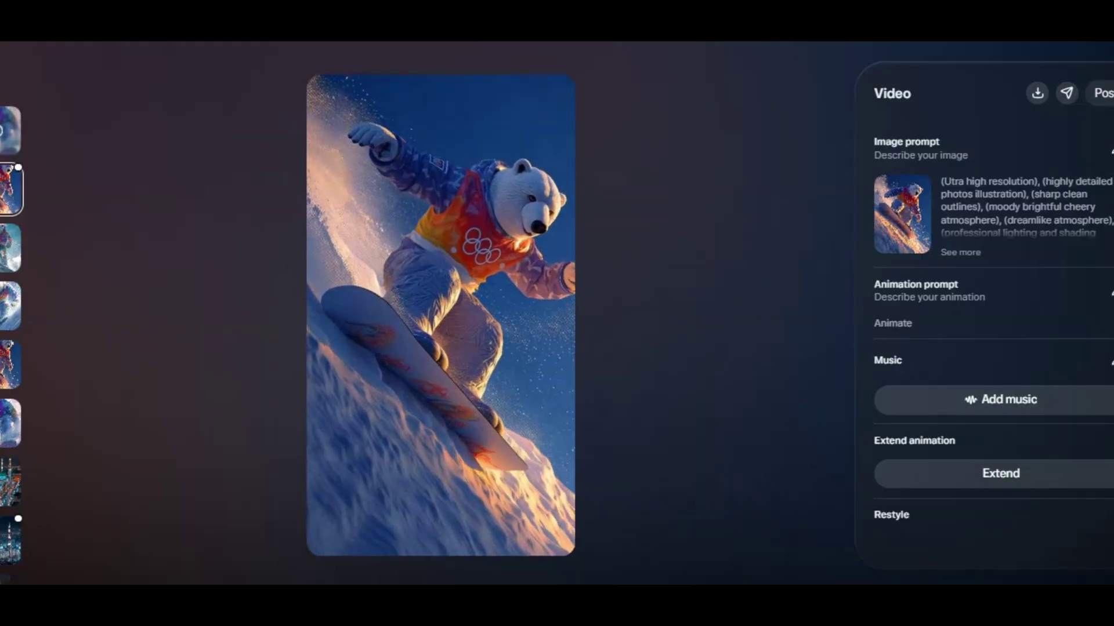
click(10, 129)
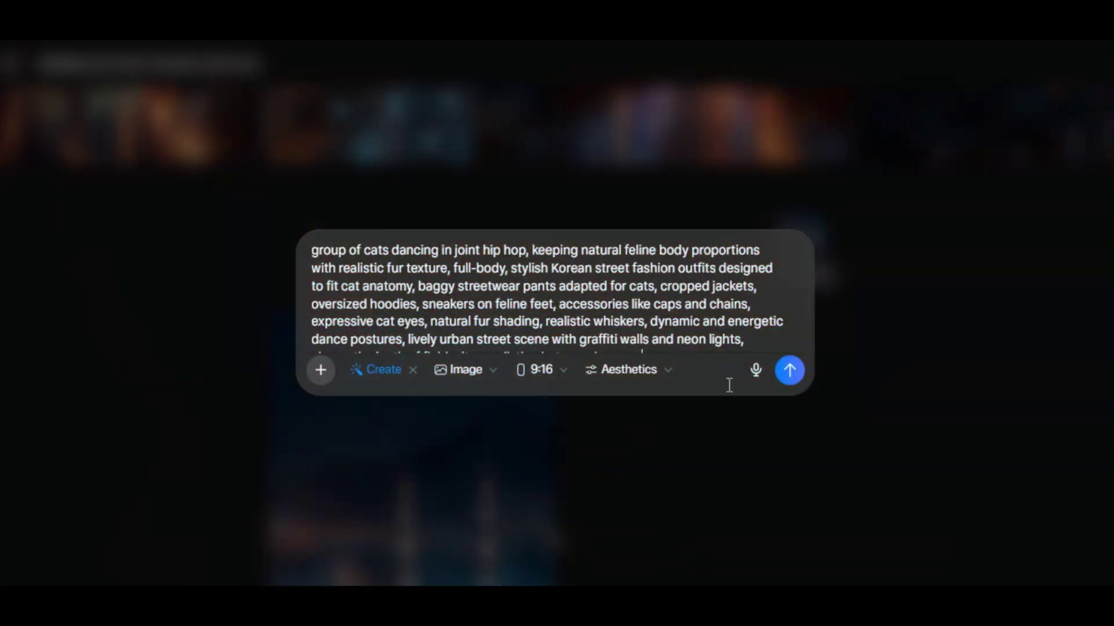
Generate the hip-hop dancing cat images, open the first, and begin a custom animation.
click(790, 371)
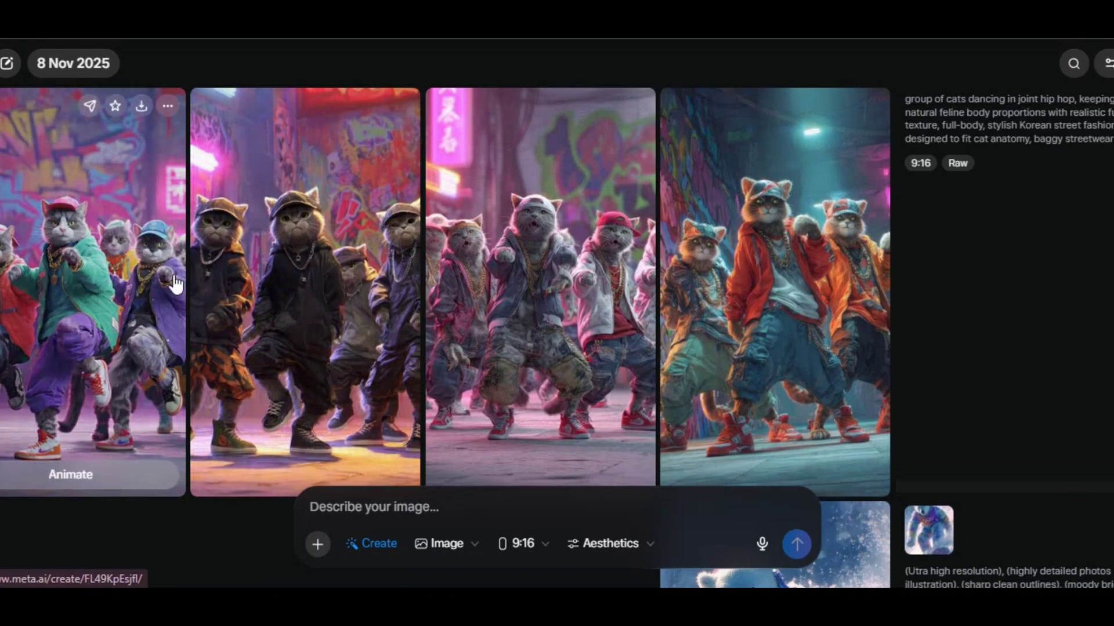
click(70, 282)
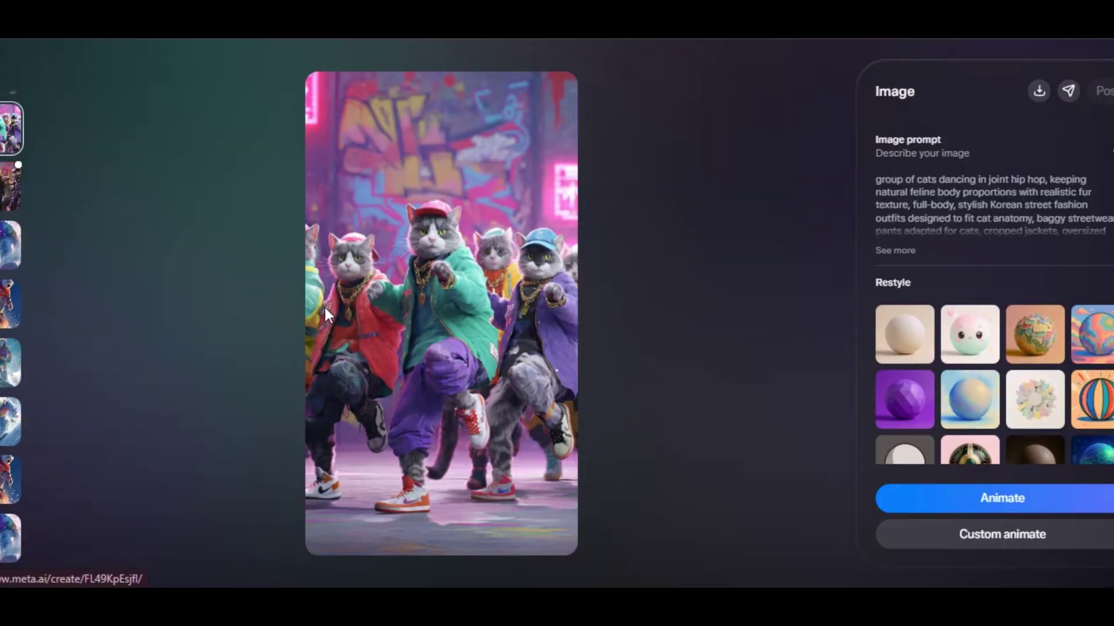
scroll(361, 306, down, 1)
scroll(440, 313, up, 3)
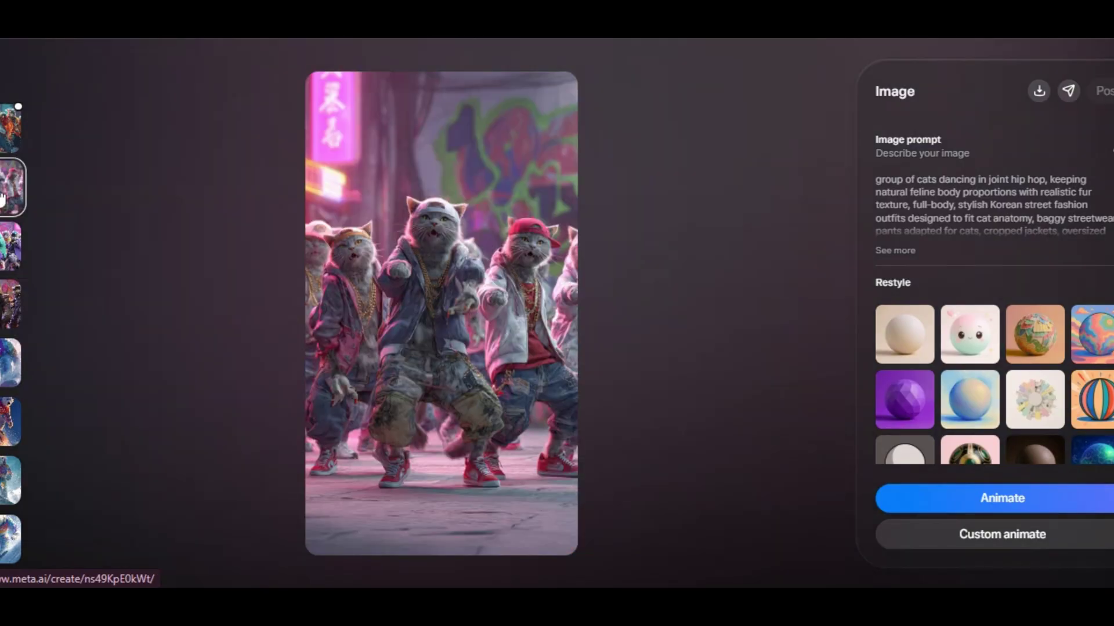
click(980, 535)
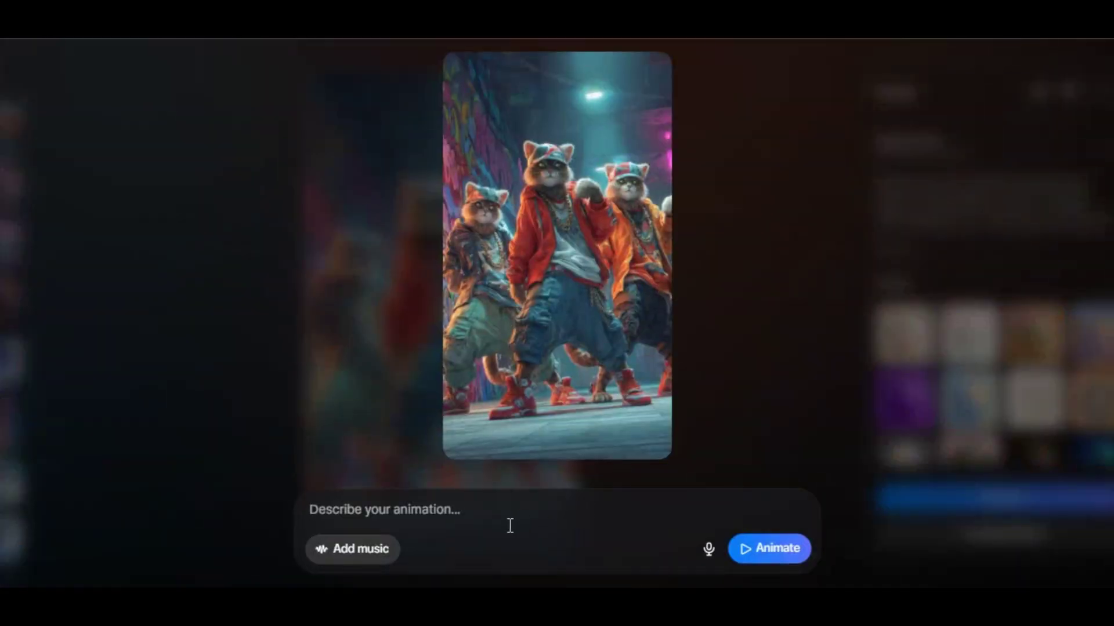
Enter the animation description 'Camera zoom slowly on the group of cats dancing so realistic'.
text(Camera zoom slowly on the group of cats dancin)
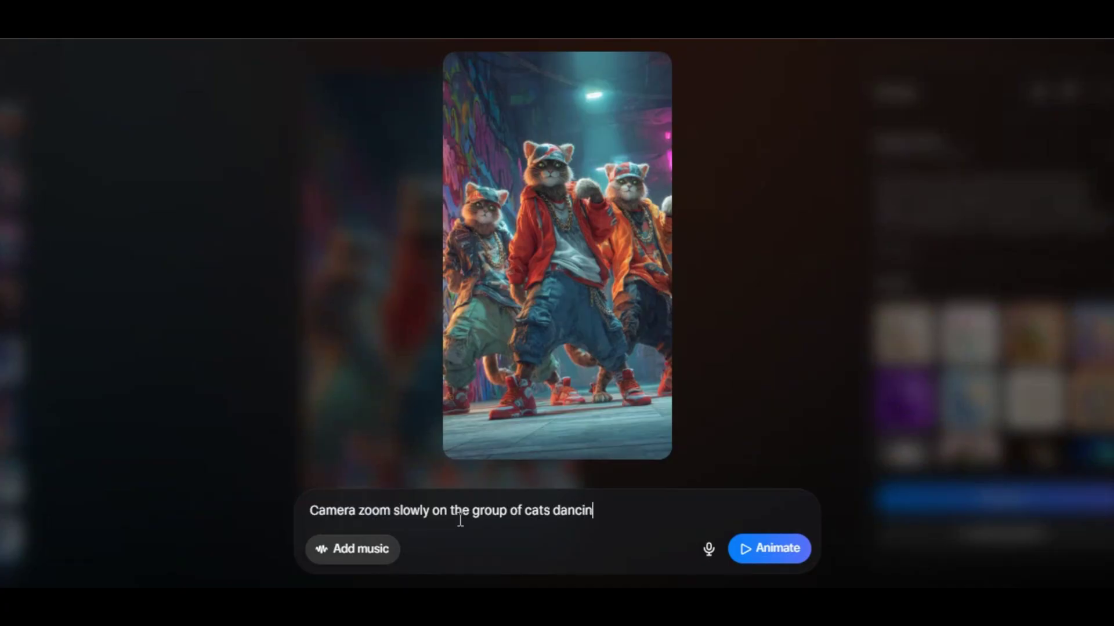
text(g so realistic)
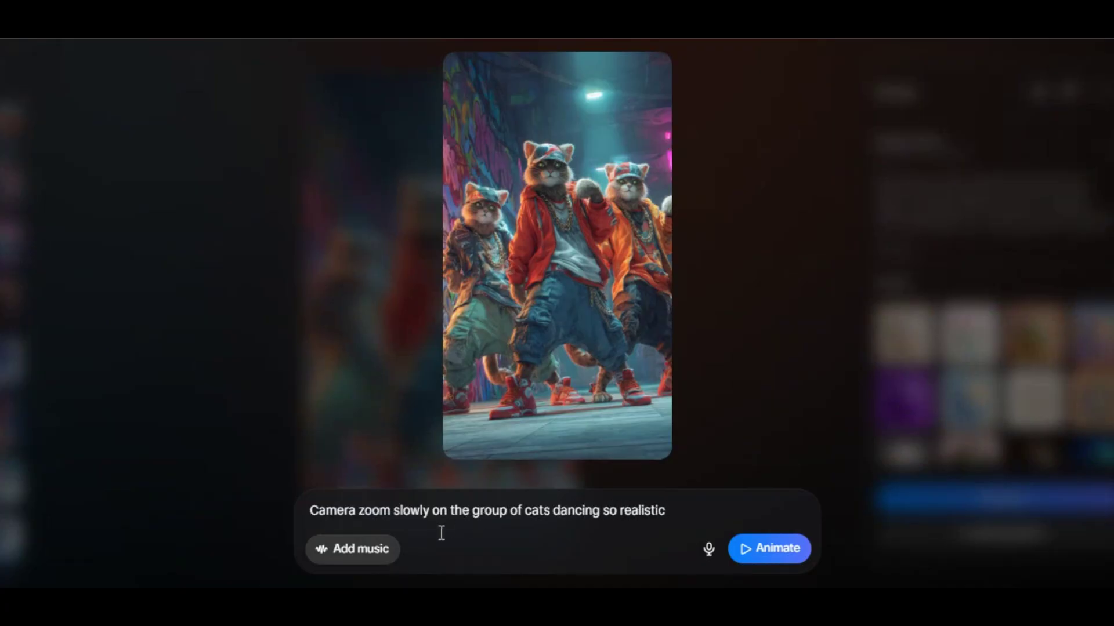
Preview the trending song Tsunami, then animate the dancing-cats image into a video.
click(367, 556)
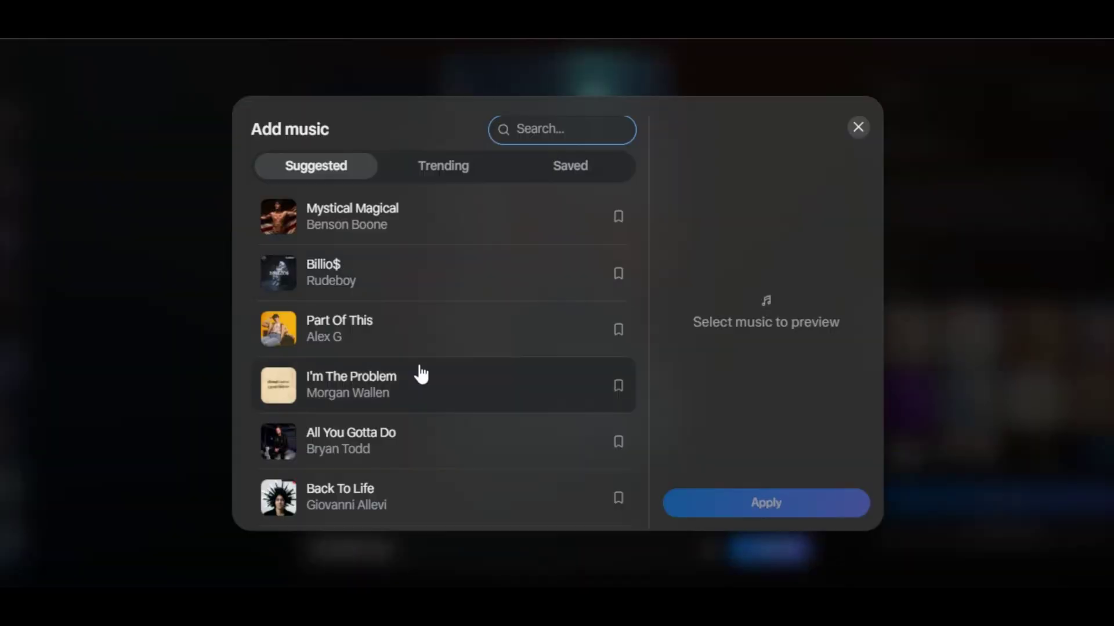
scroll(421, 374, down, 15)
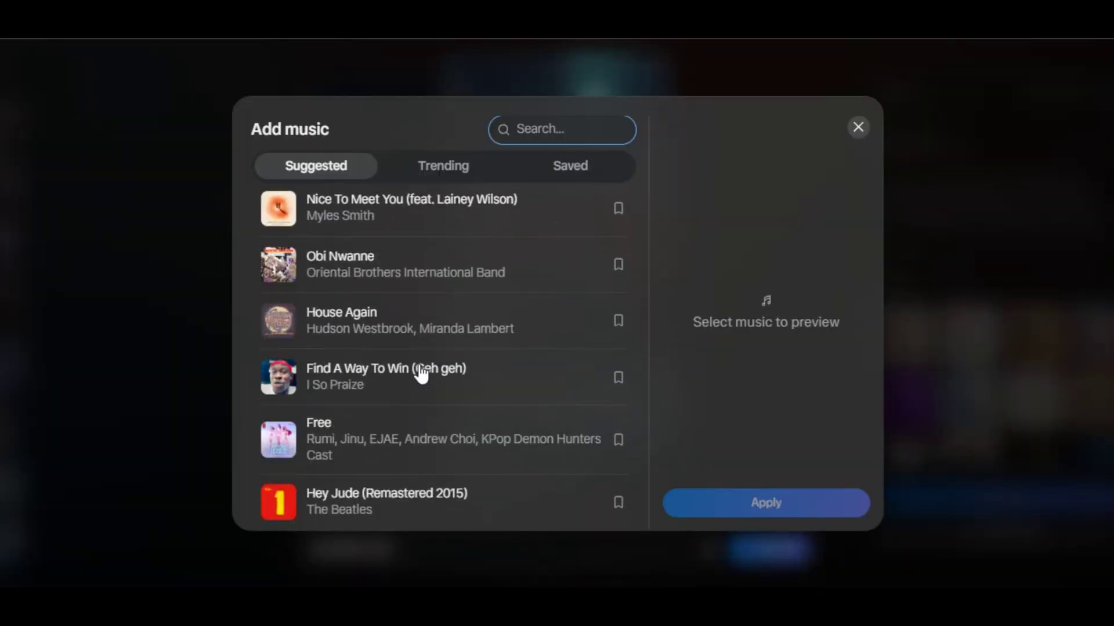
click(409, 169)
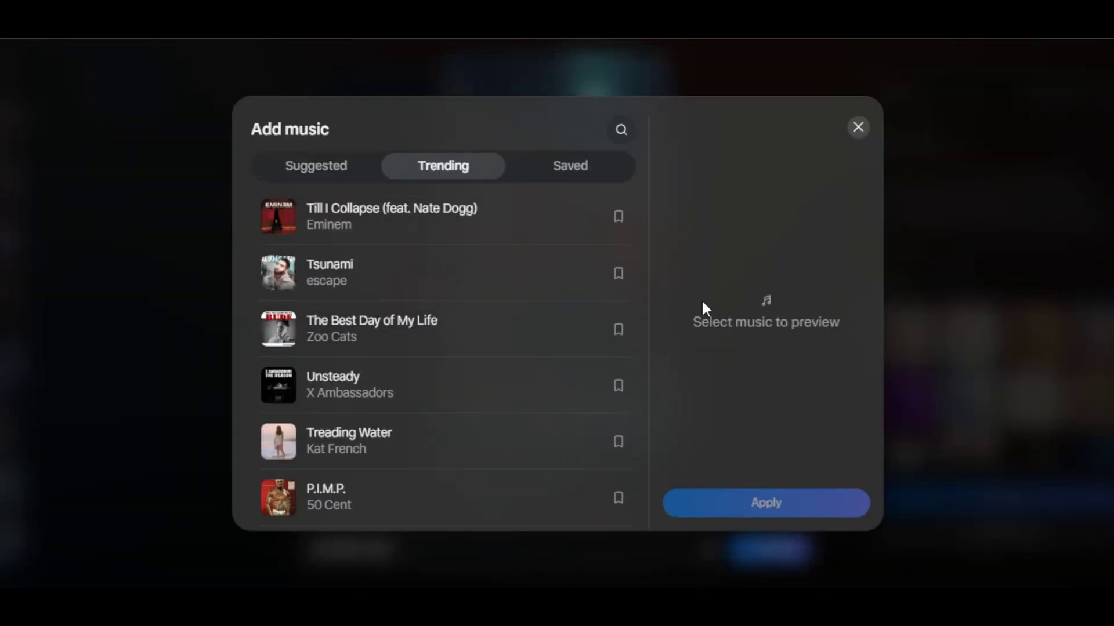
click(402, 269)
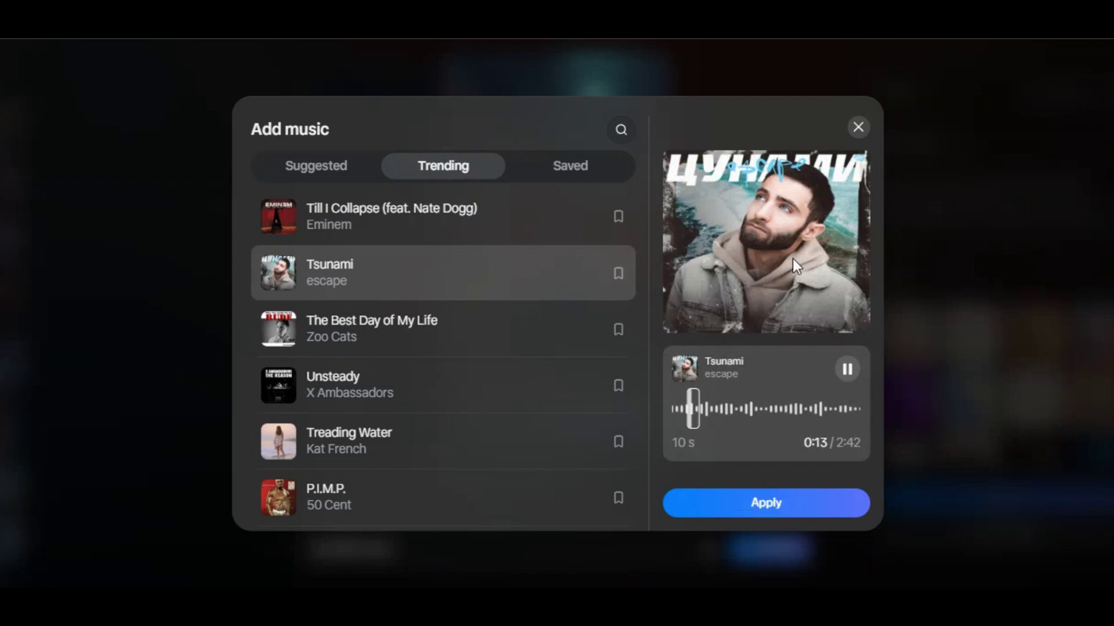
click(858, 129)
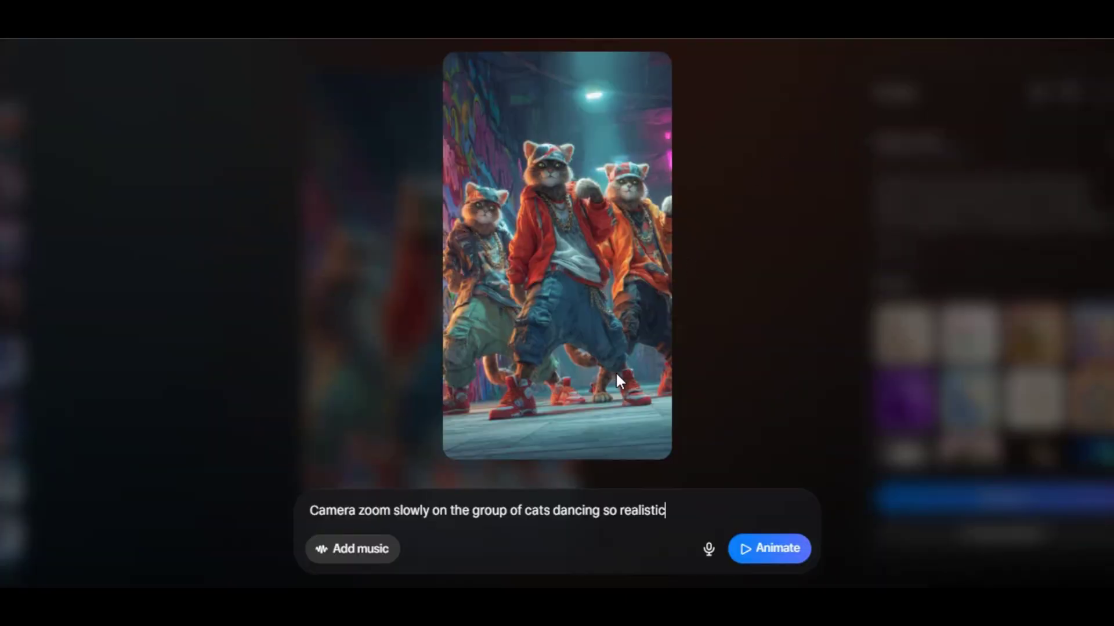
click(770, 549)
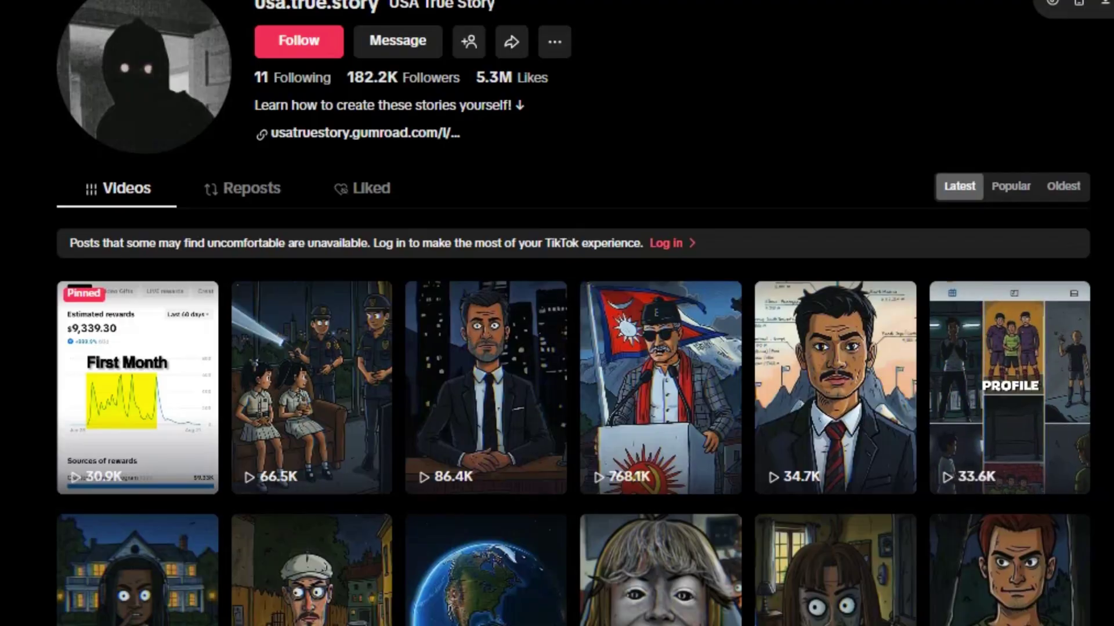
Browse the cartoon horror story channels, then paste the request for 5 dark YouTube-short story ideas.
scroll(557, 348, down, 4)
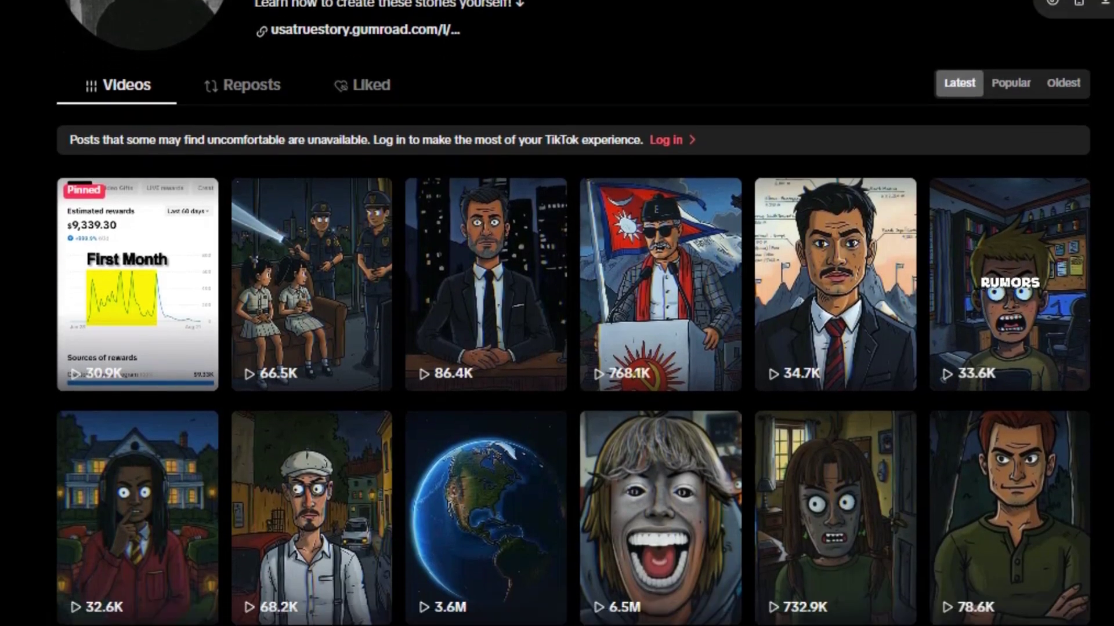
scroll(557, 313, down, 4)
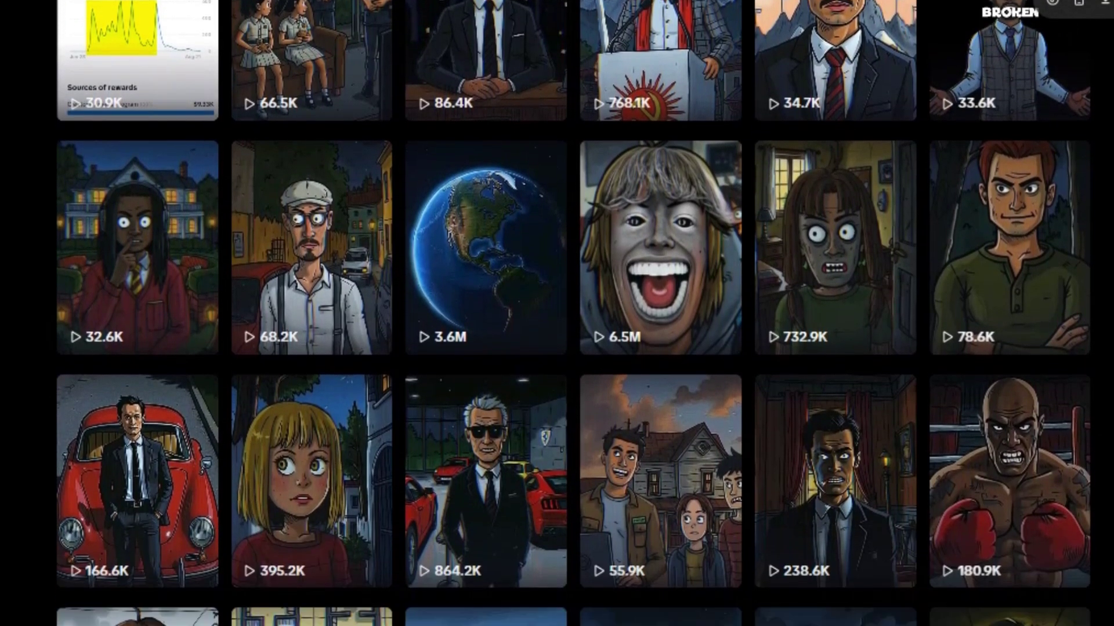
scroll(557, 313, down, 4)
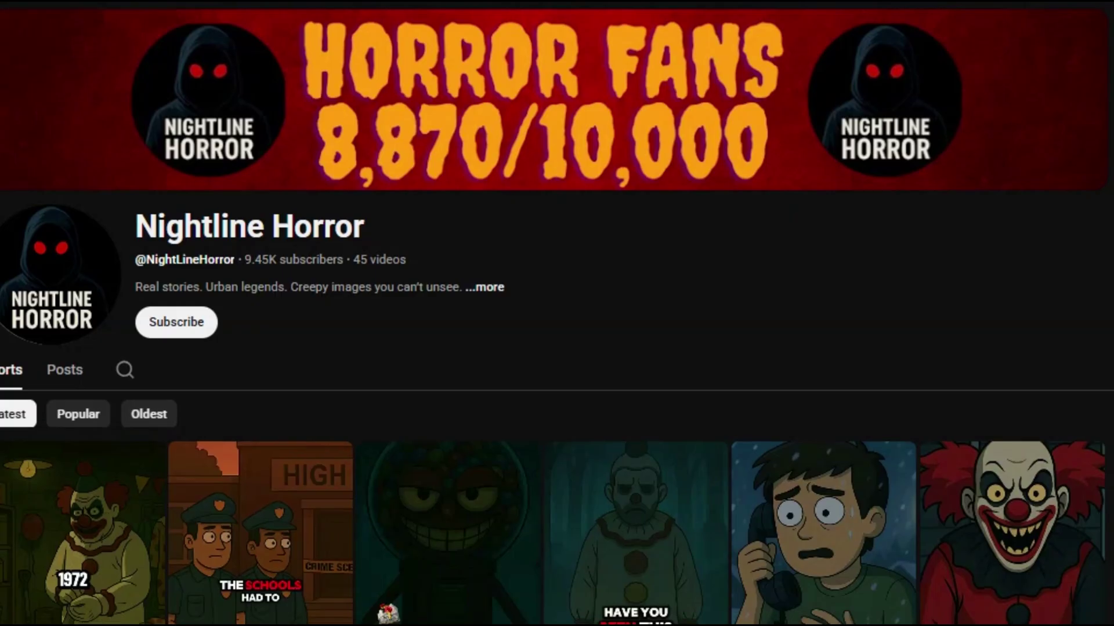
scroll(557, 314, down, 10)
scroll(557, 313, down, 13)
scroll(557, 313, down, 4)
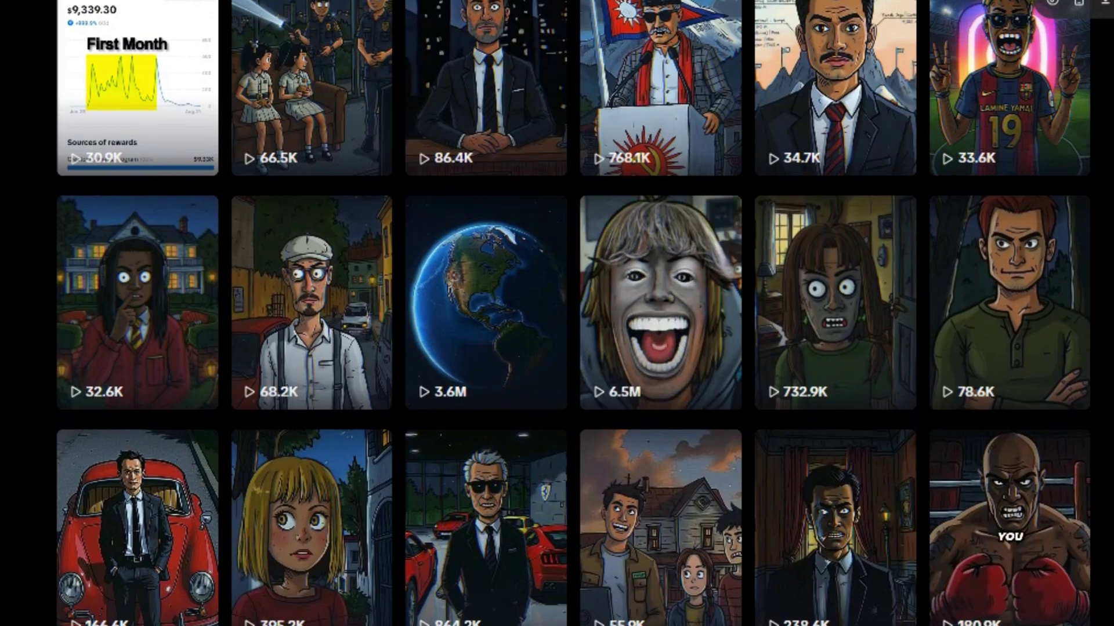
scroll(573, 313, down, 10)
scroll(573, 313, down, 5)
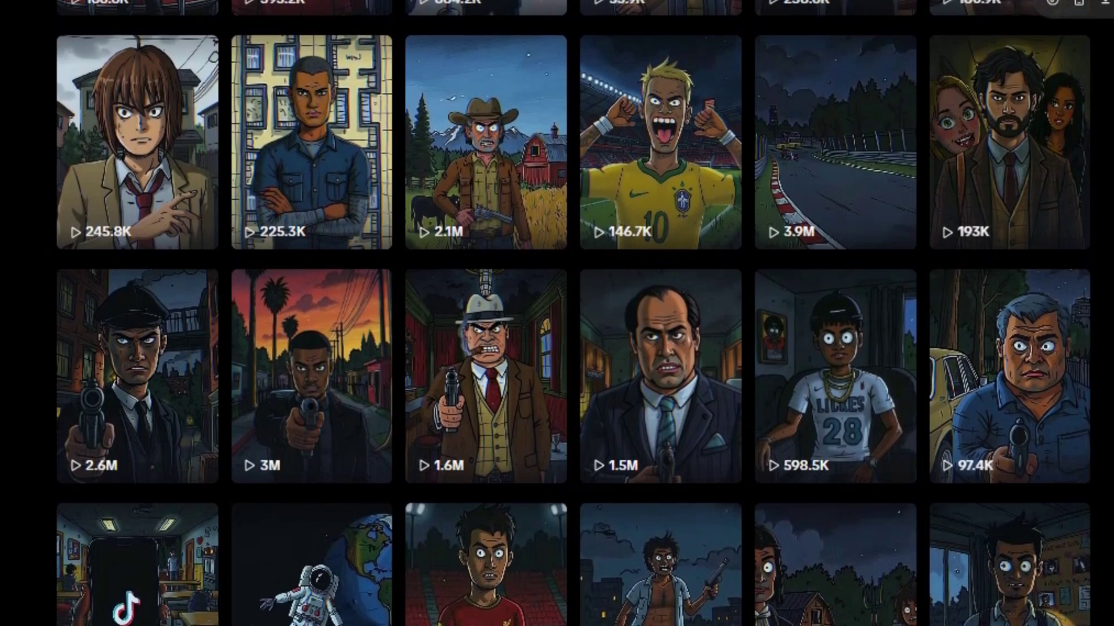
scroll(573, 313, down, 2)
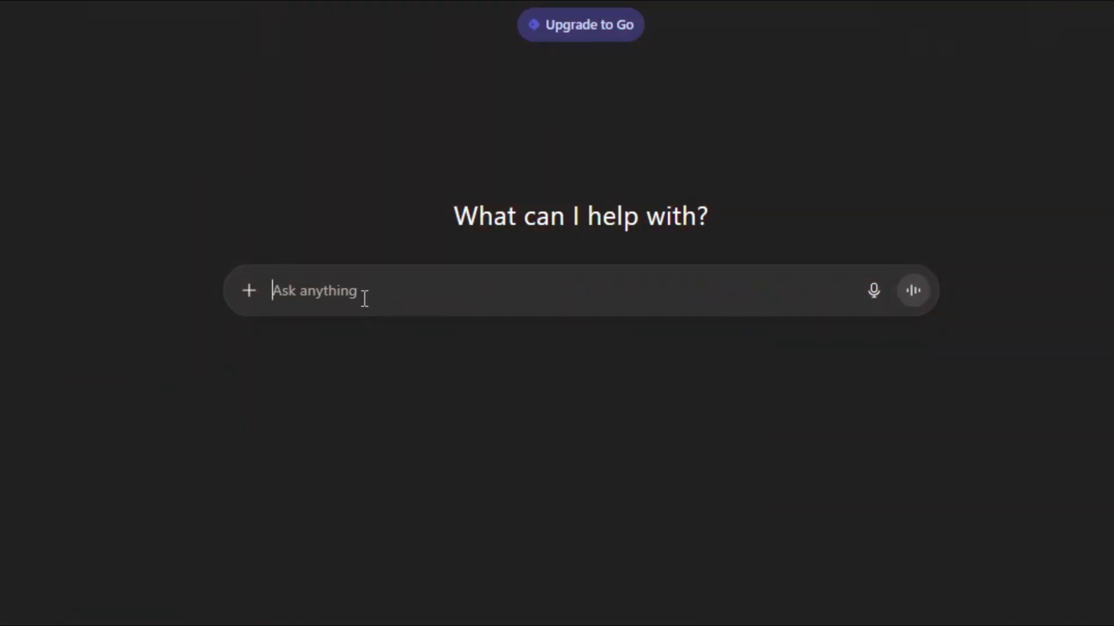
text(give me 5 interesting dark story ideas for a youtube short)
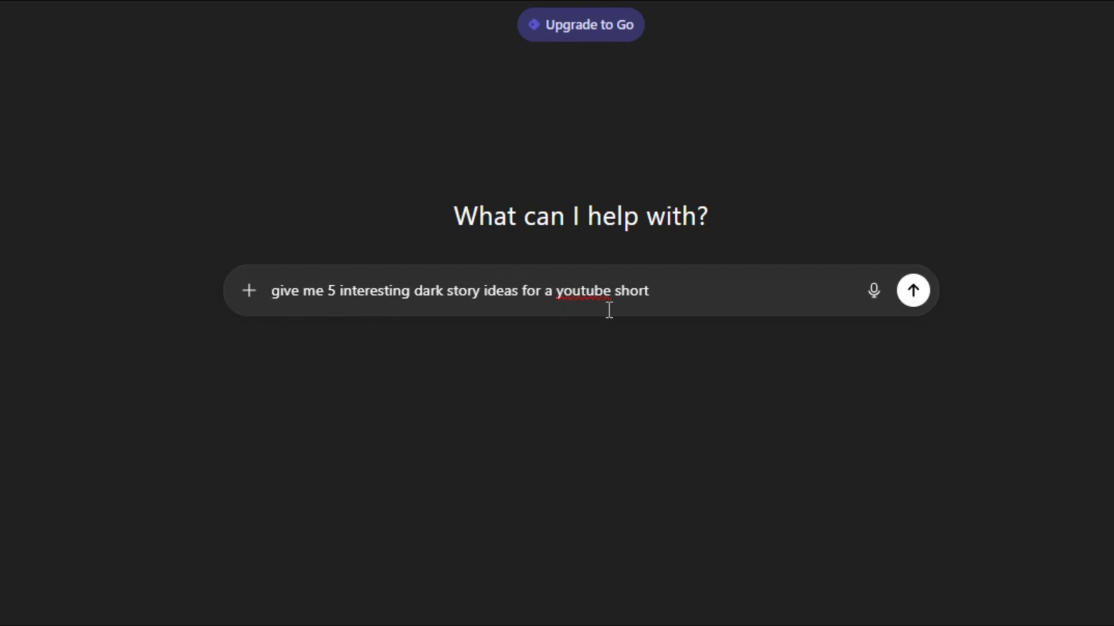
Send the dark story ideas request, then select and copy the 'Missed Call' idea.
click(913, 291)
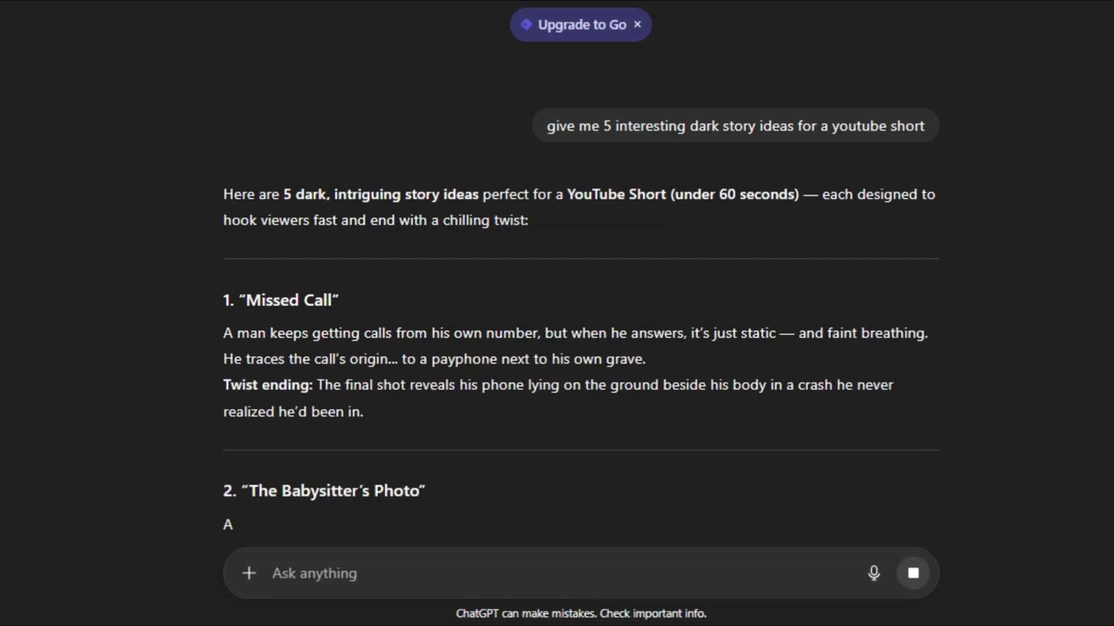
scroll(427, 284, down, 2)
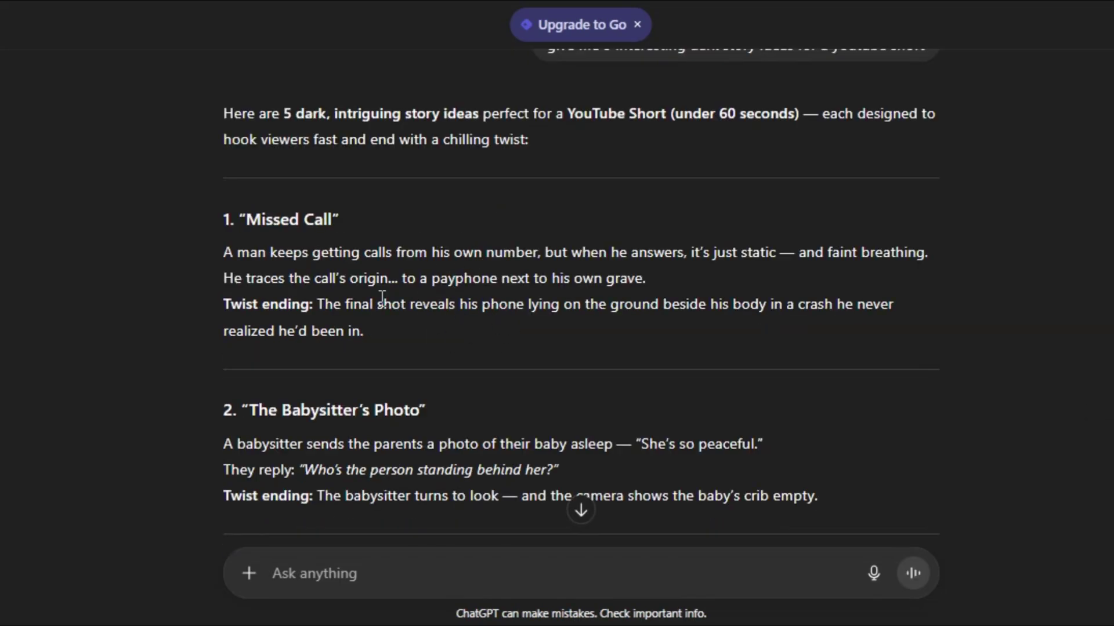
scroll(396, 310, down, 10)
scroll(255, 293, up, 12)
drag(225, 297, 371, 409)
key(ctrl+c)
right_click(371, 409)
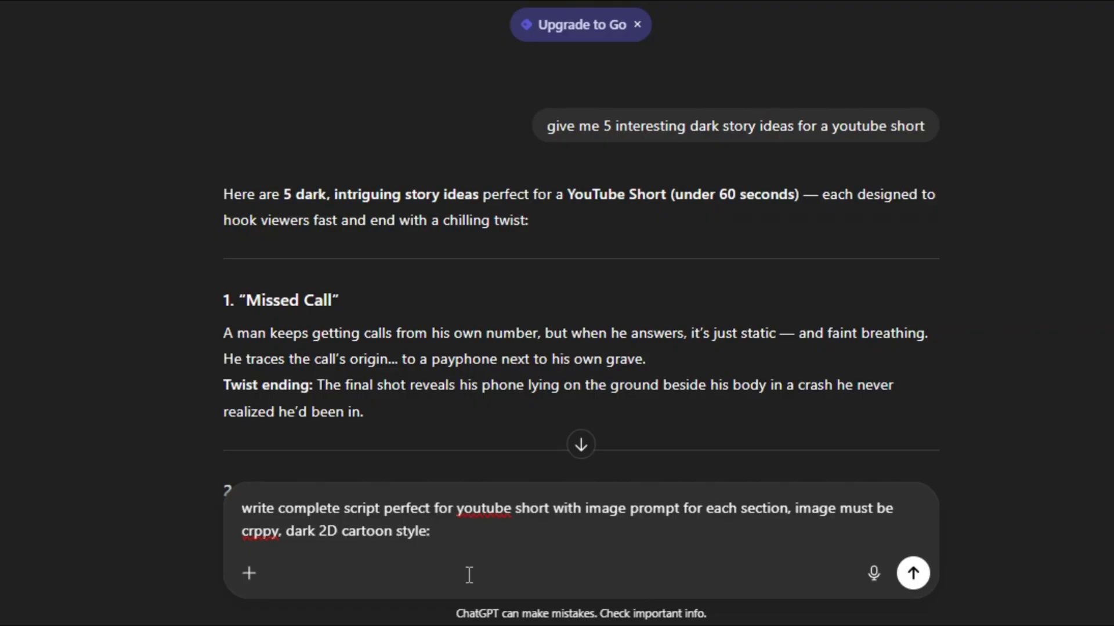
Paste the Missed Call idea after the script request and send it to ChatGPT.
right_click(442, 531)
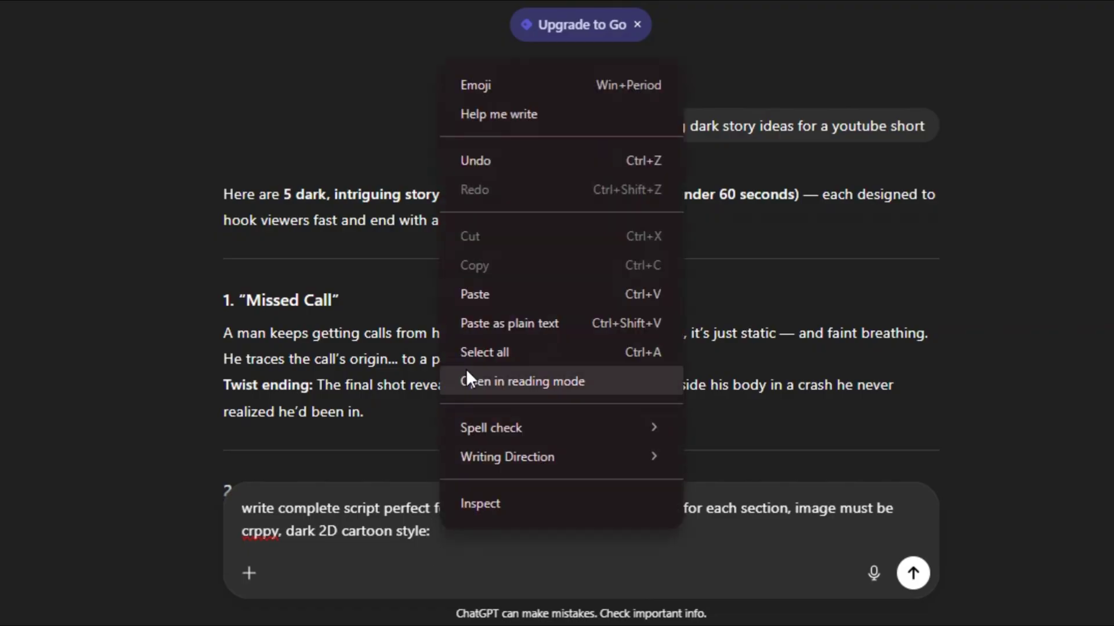
click(497, 293)
click(913, 573)
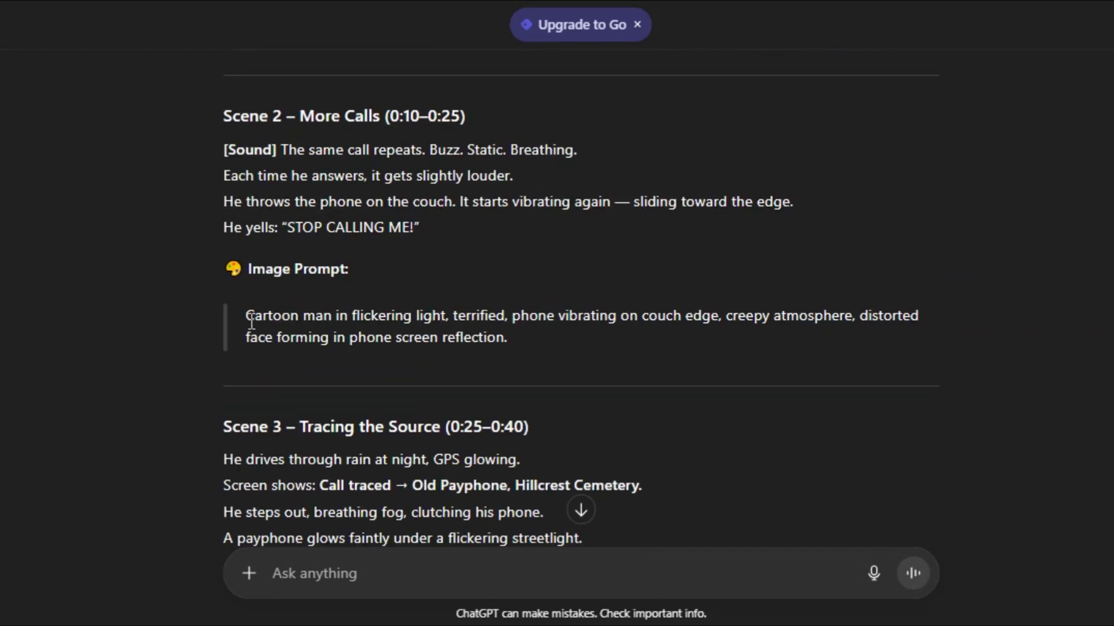
Copy the Scene 2 image prompt from the generated 60-second script.
drag(249, 315, 496, 331)
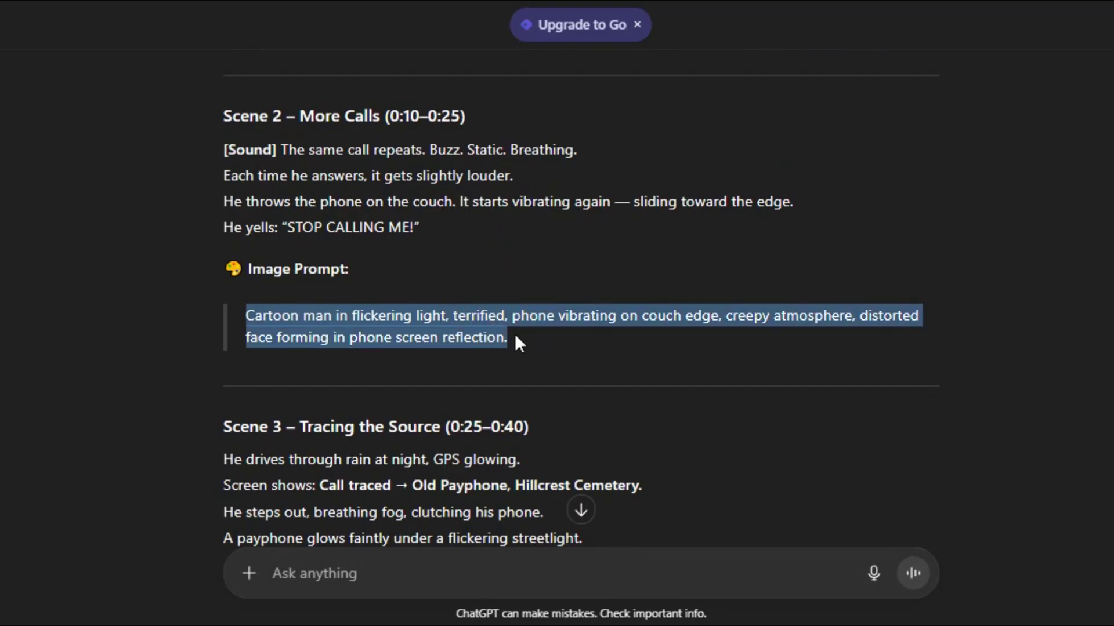
right_click(498, 335)
click(530, 364)
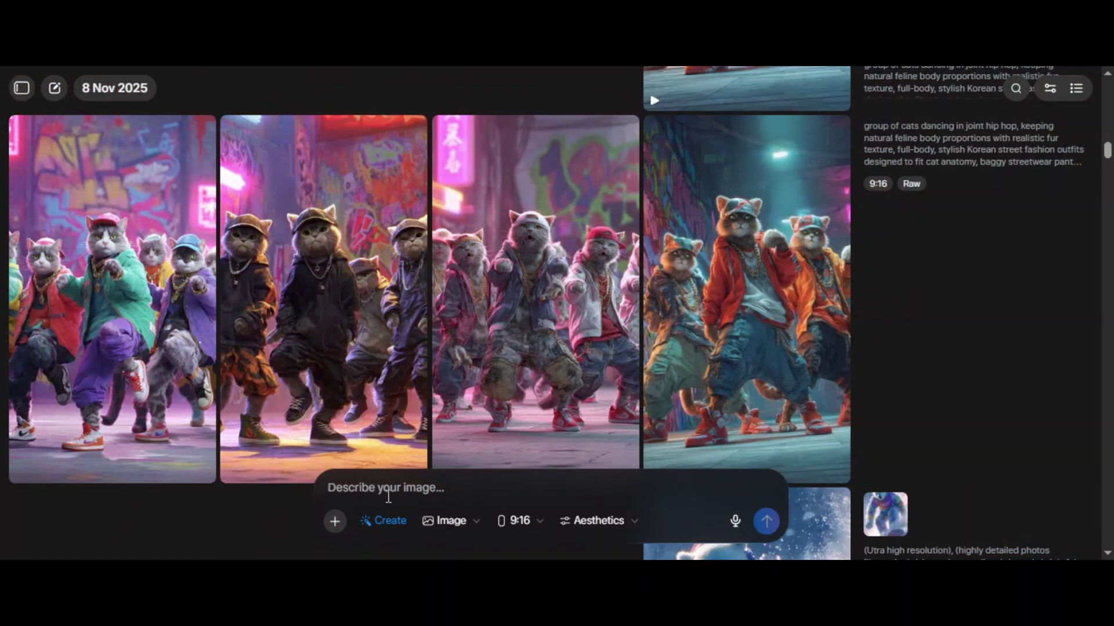
Generate 9:16 cartoon images from the pasted Scene 2 prompt and view the man with his glowing phone.
right_click(388, 496)
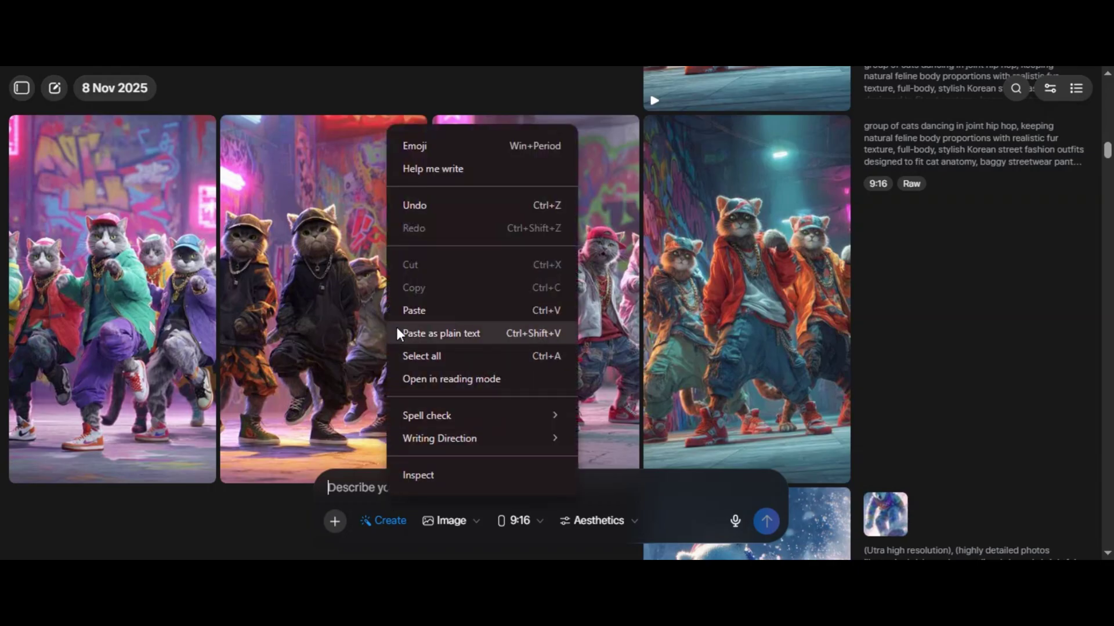
click(422, 313)
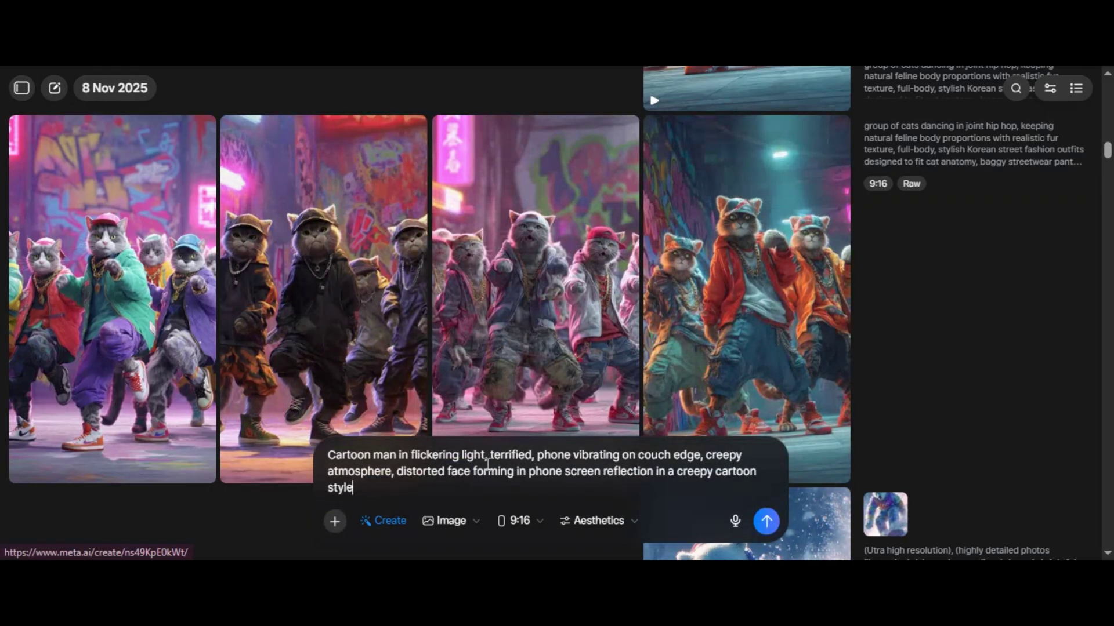
click(766, 521)
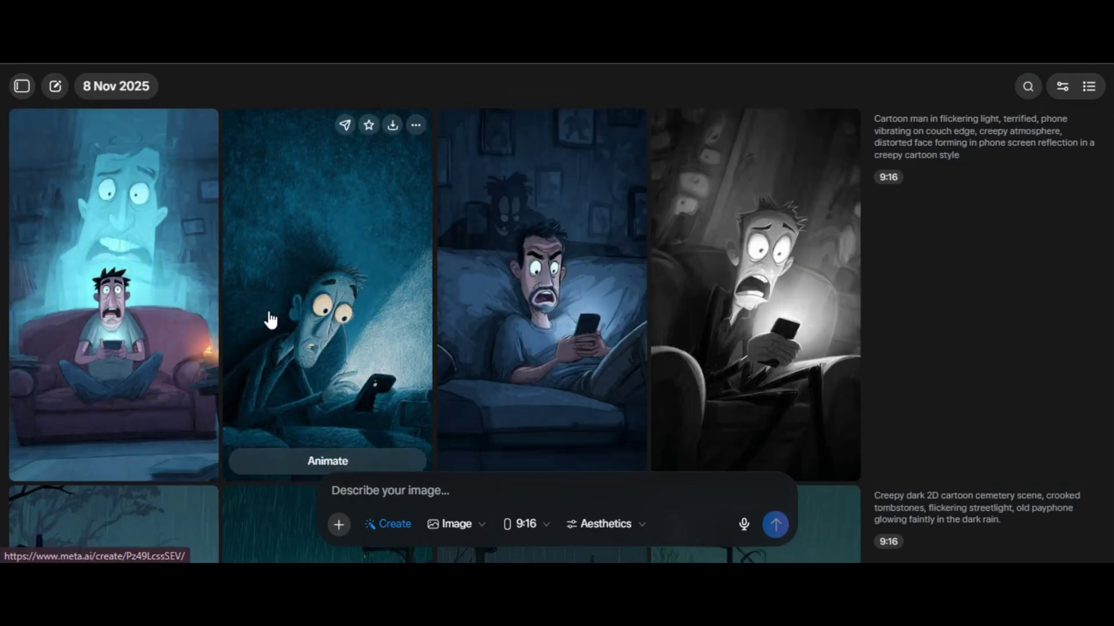
click(154, 311)
click(53, 315)
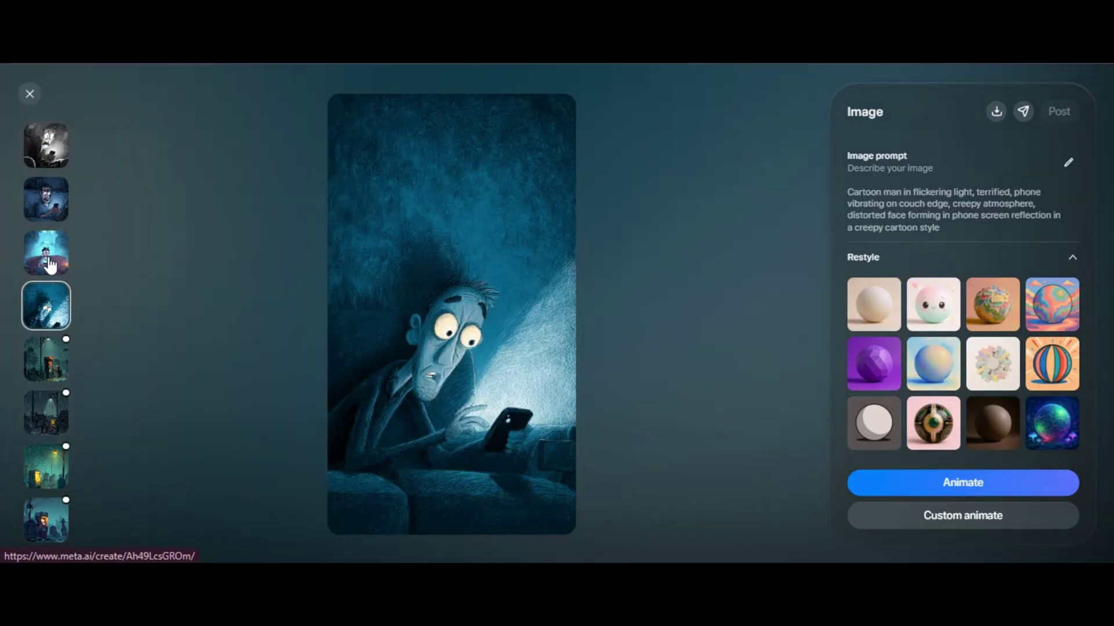
Animate the frightened man-in-bed image into a video, then close the viewer.
click(39, 209)
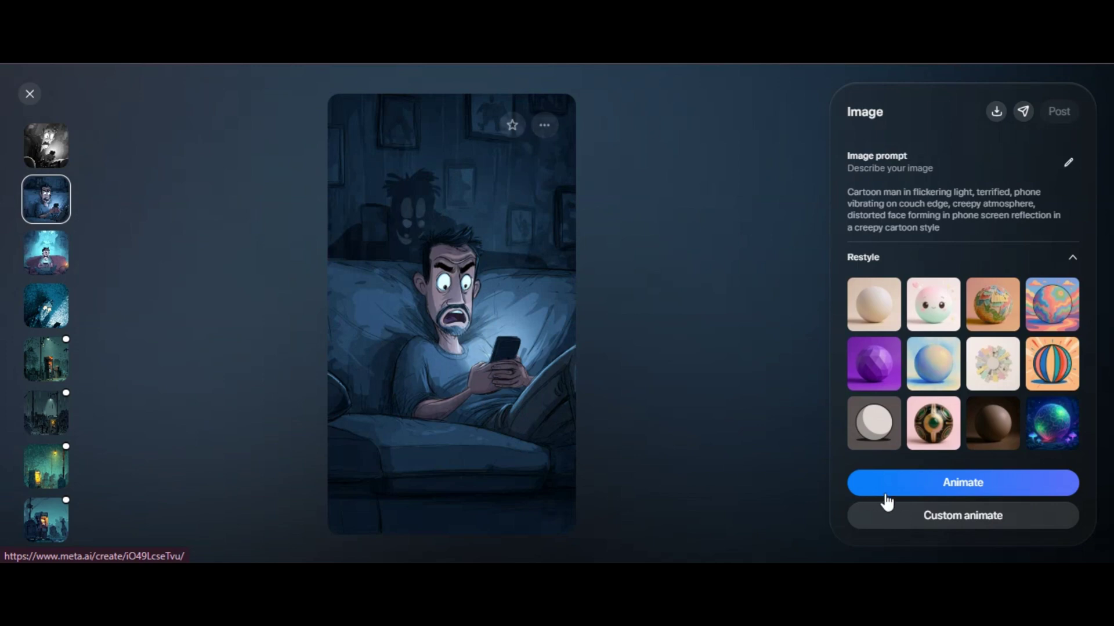
click(904, 487)
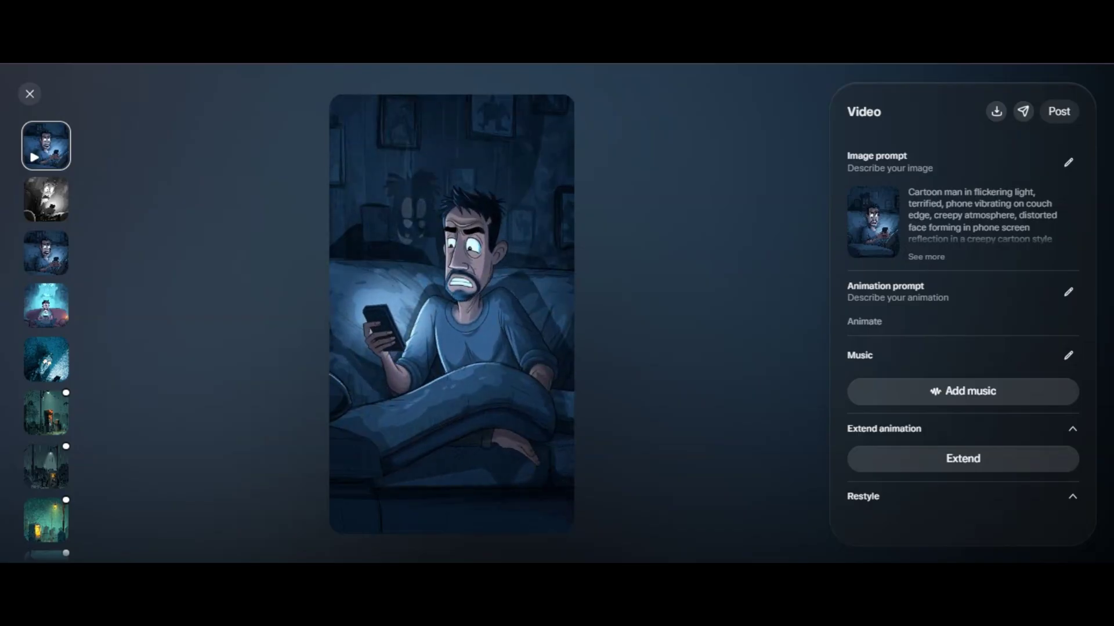
key(Escape)
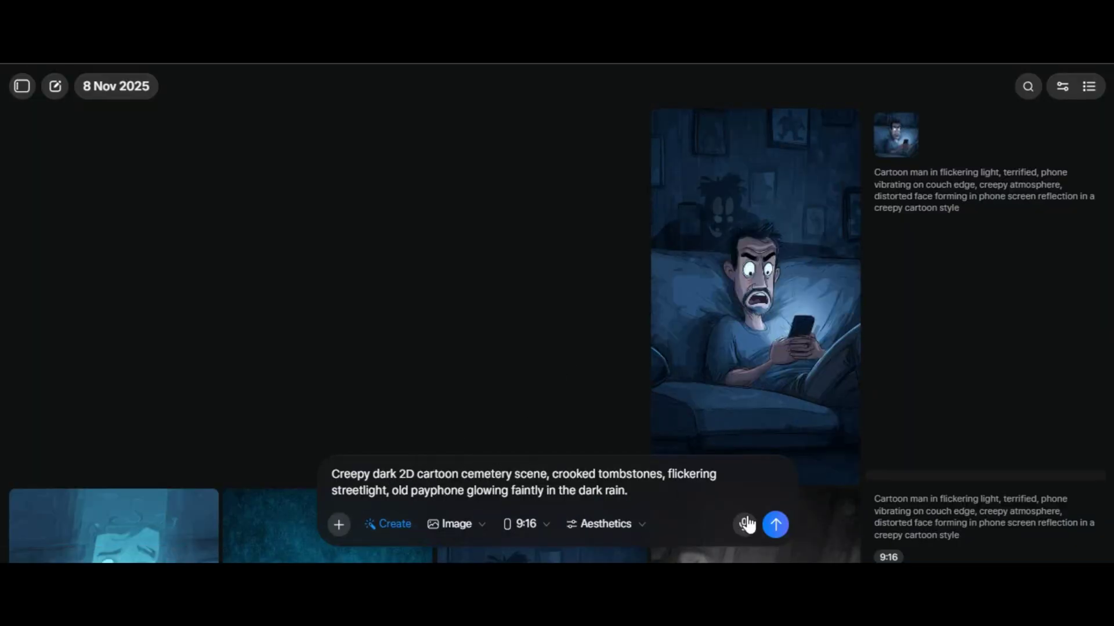
Generate the rainy cemetery payphone images and open the streetlight version's video full-size.
click(777, 525)
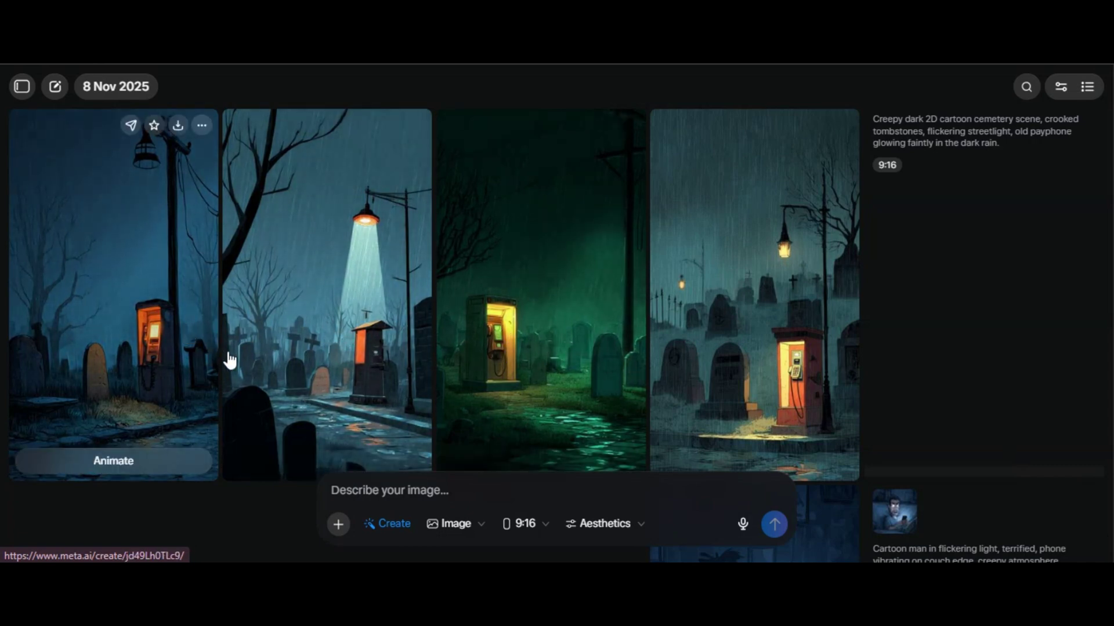
scroll(377, 348, down, 1)
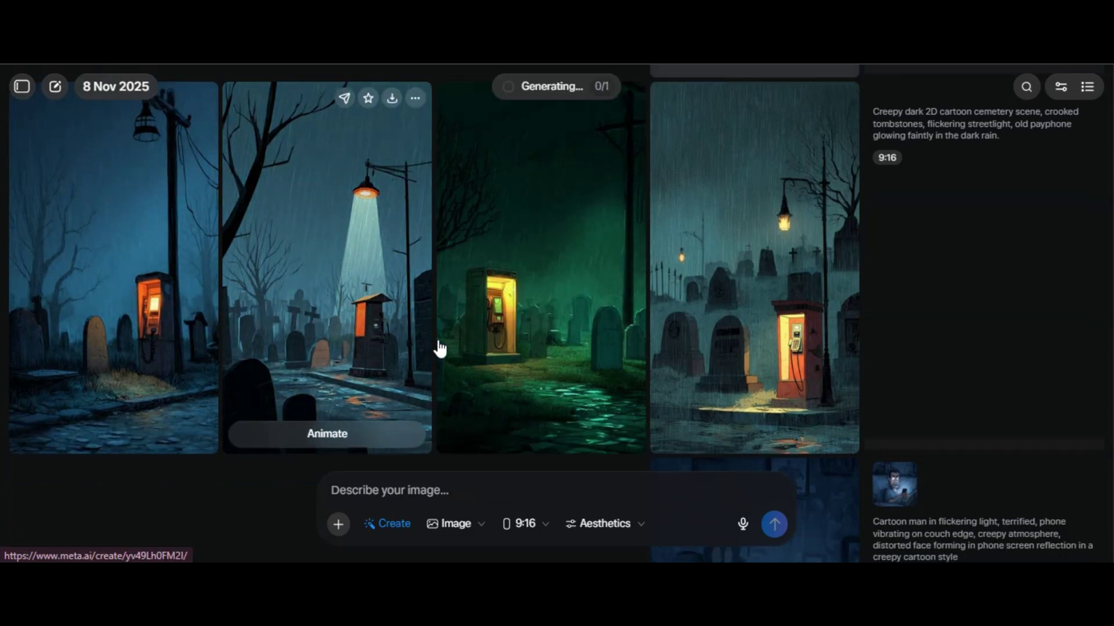
click(609, 370)
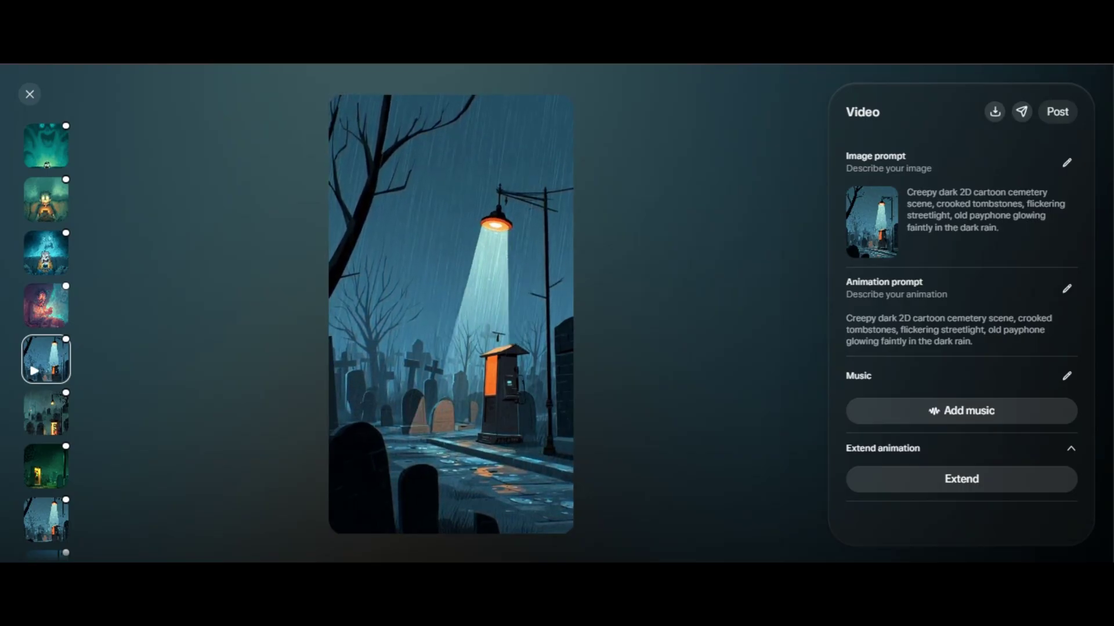
Close the video and scroll the gallery down to the neon Medina mosque night images.
key(Escape)
scroll(421, 385, down, 7)
scroll(422, 385, down, 8)
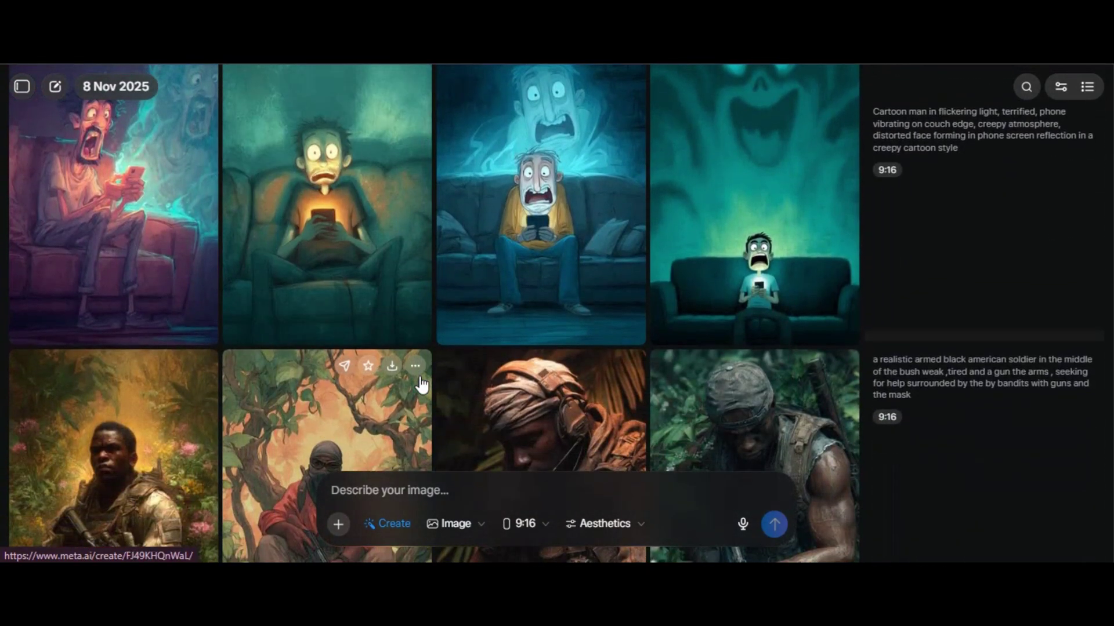
scroll(422, 385, up, 3)
scroll(422, 384, down, 15)
scroll(421, 385, down, 10)
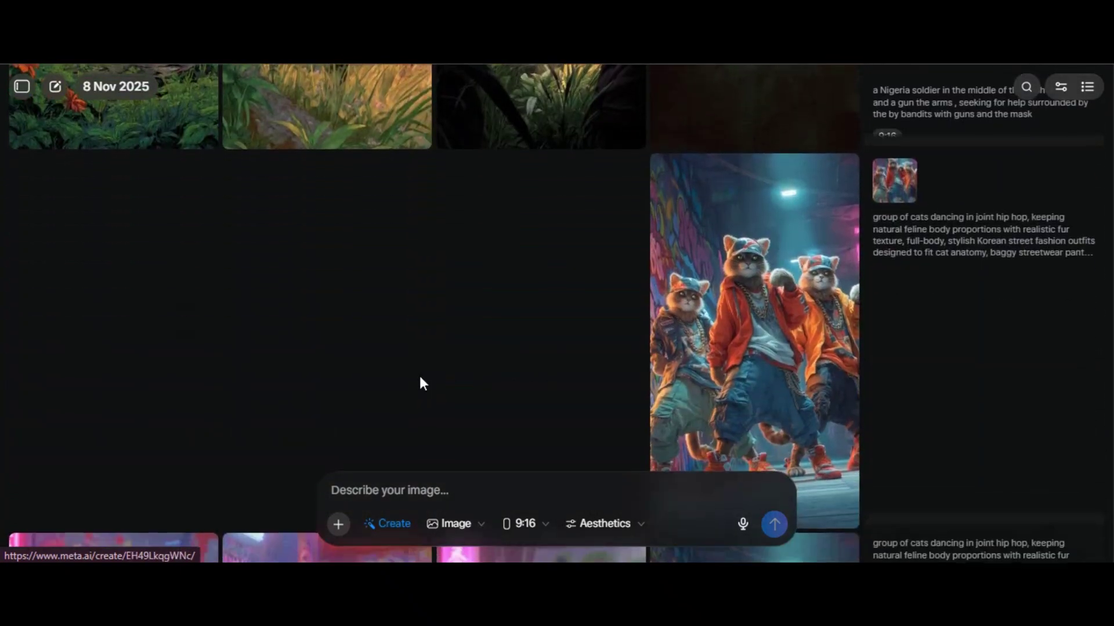
scroll(422, 385, down, 10)
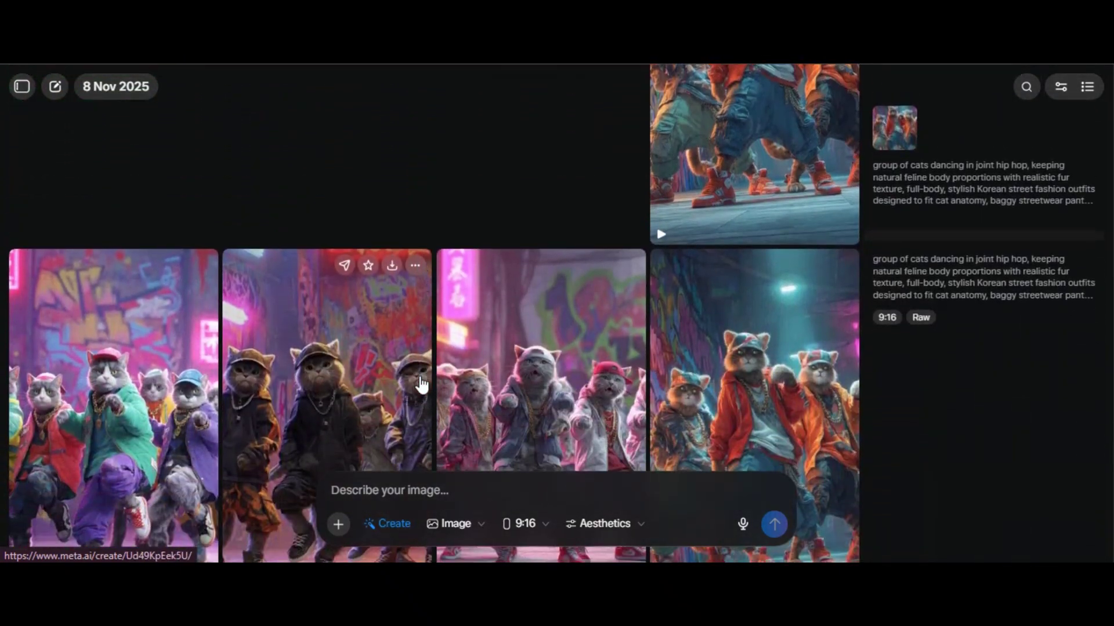
scroll(421, 384, down, 10)
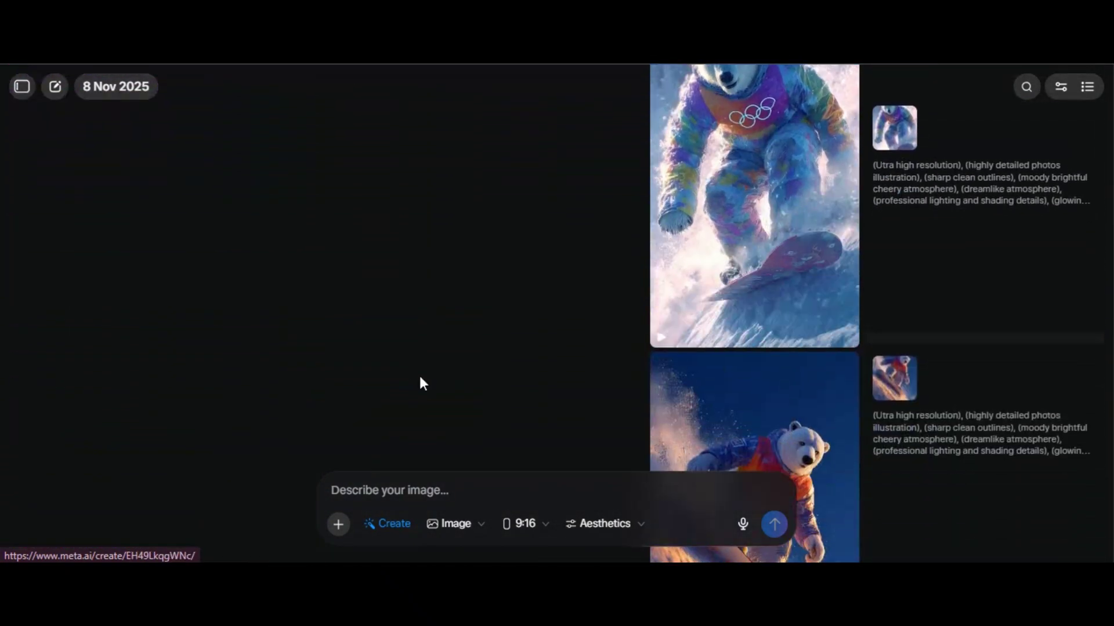
scroll(422, 385, down, 10)
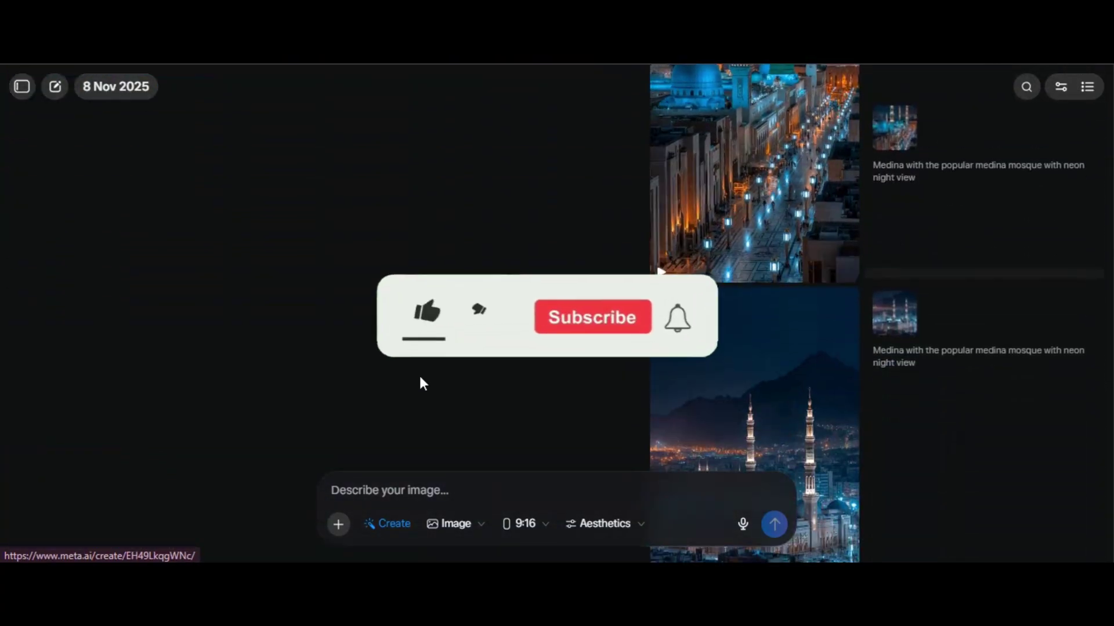
scroll(422, 382, down, 5)
scroll(421, 385, down, 3)
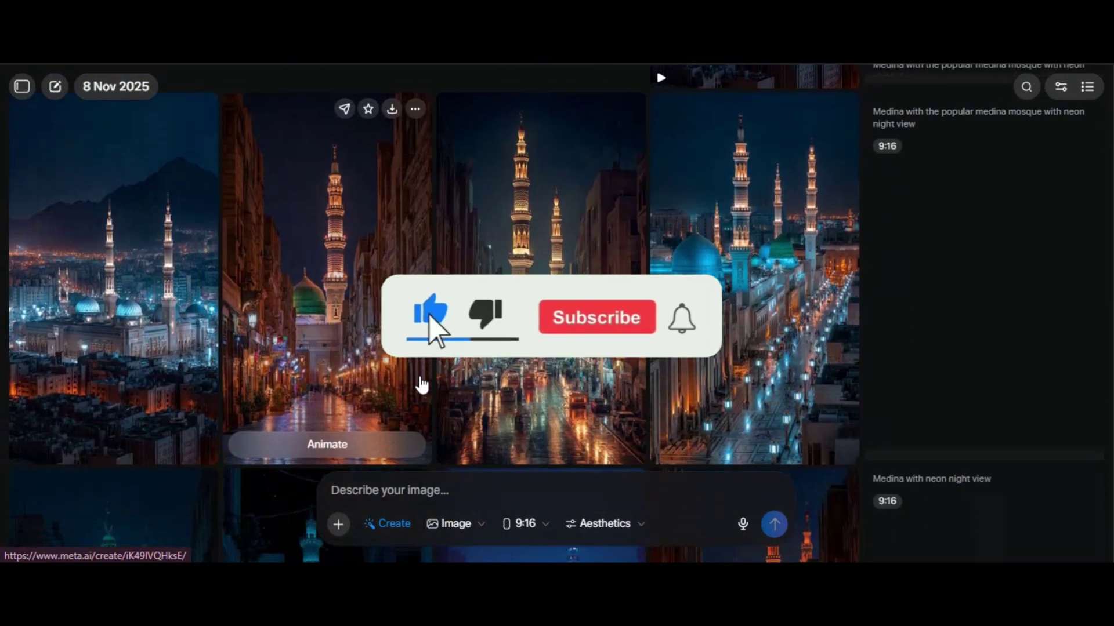
scroll(422, 384, down, 3)
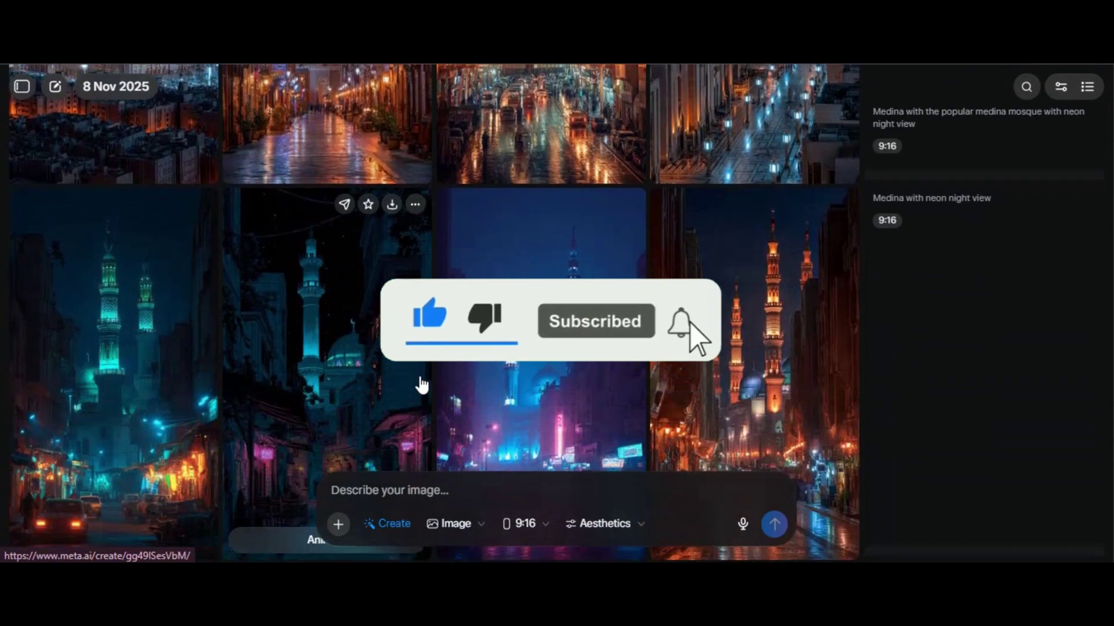